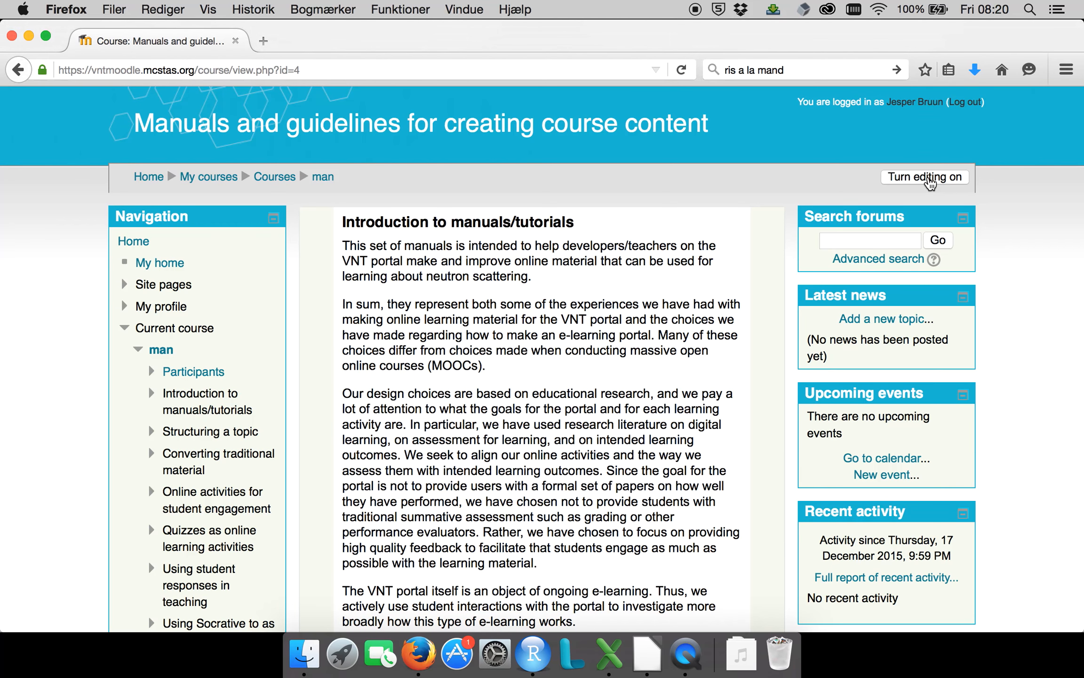
Turn on course editing and add a Quiz activity to the "Converting traditional material" section.
{"action": "left_click", "coordinate": [930, 181]}
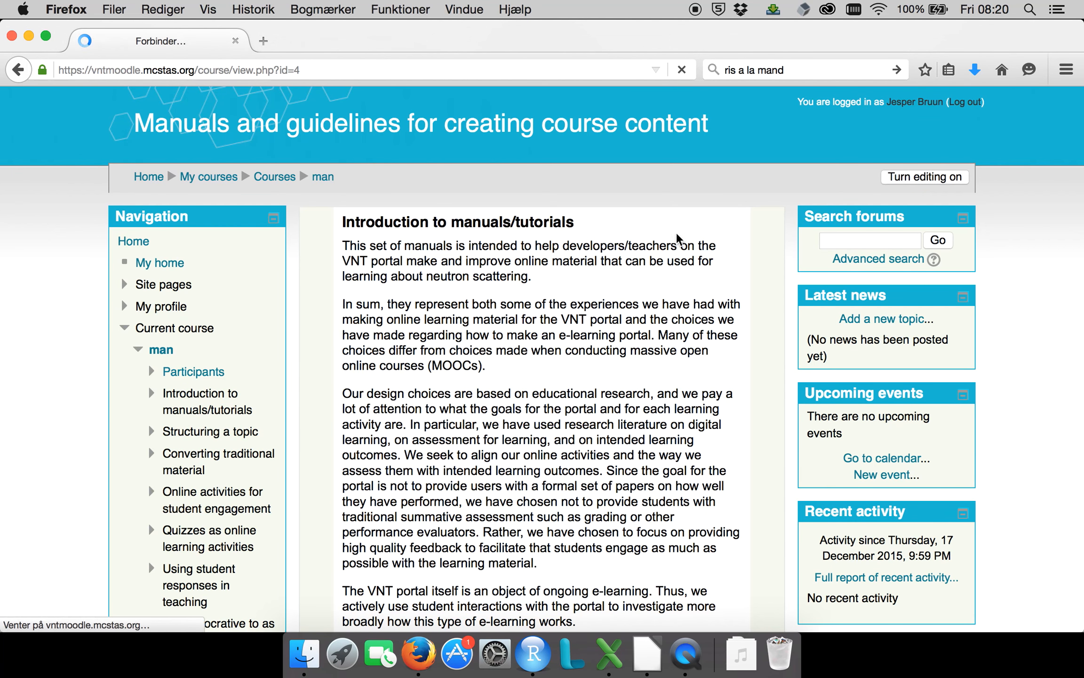
{"action": "scroll", "coordinate": [603, 258], "scroll_direction": "down", "scroll_amount": 15}
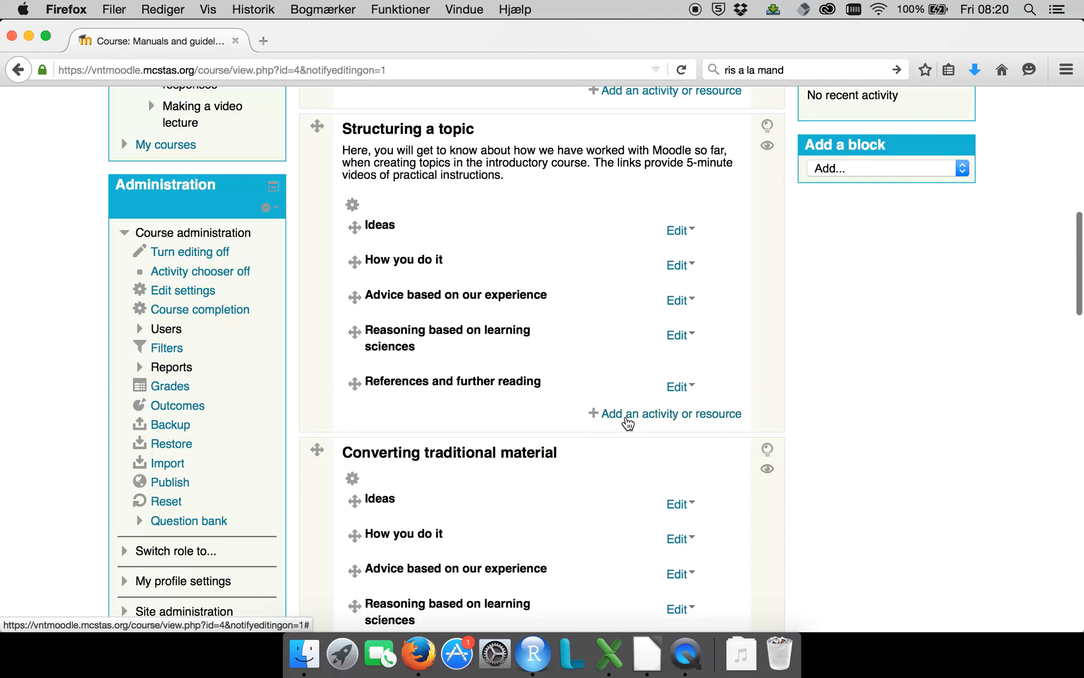
{"action": "scroll", "coordinate": [633, 414], "scroll_direction": "down", "scroll_amount": 5}
{"action": "scroll", "coordinate": [633, 413], "scroll_direction": "down", "scroll_amount": 3}
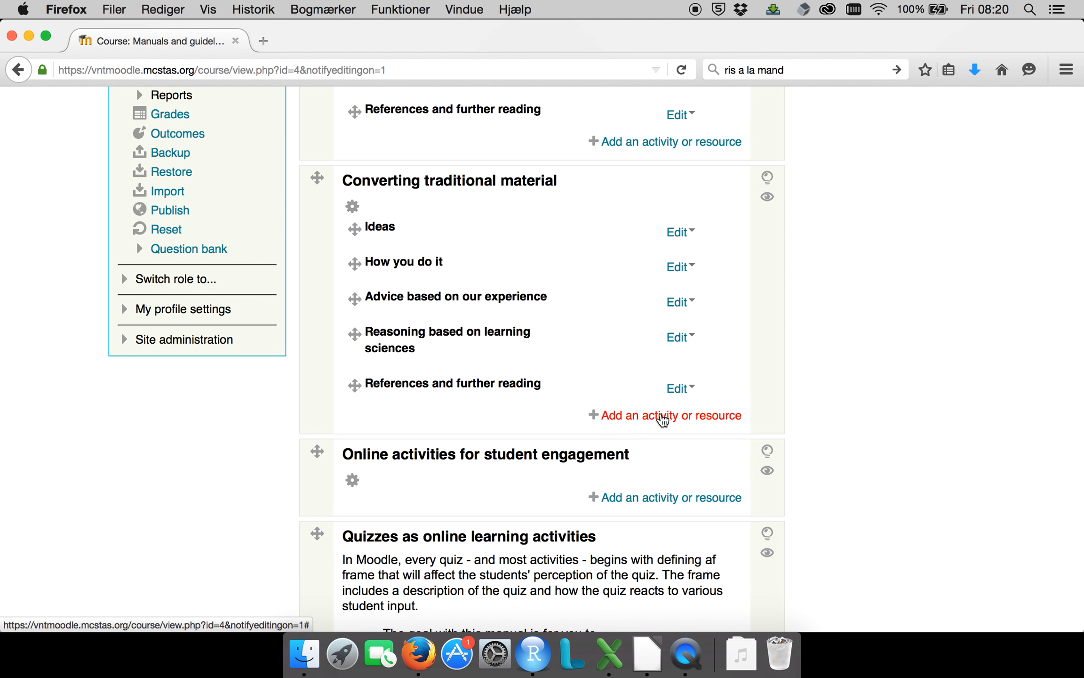
{"action": "left_click", "coordinate": [661, 416]}
{"action": "left_click", "coordinate": [332, 414]}
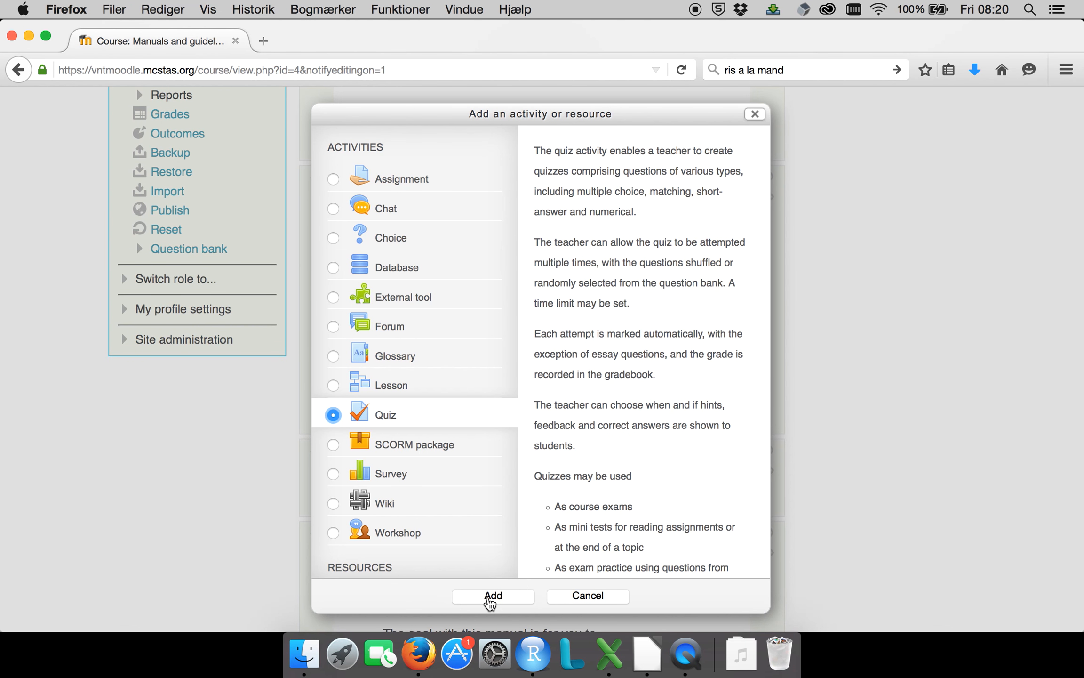
{"action": "left_click", "coordinate": [489, 598]}
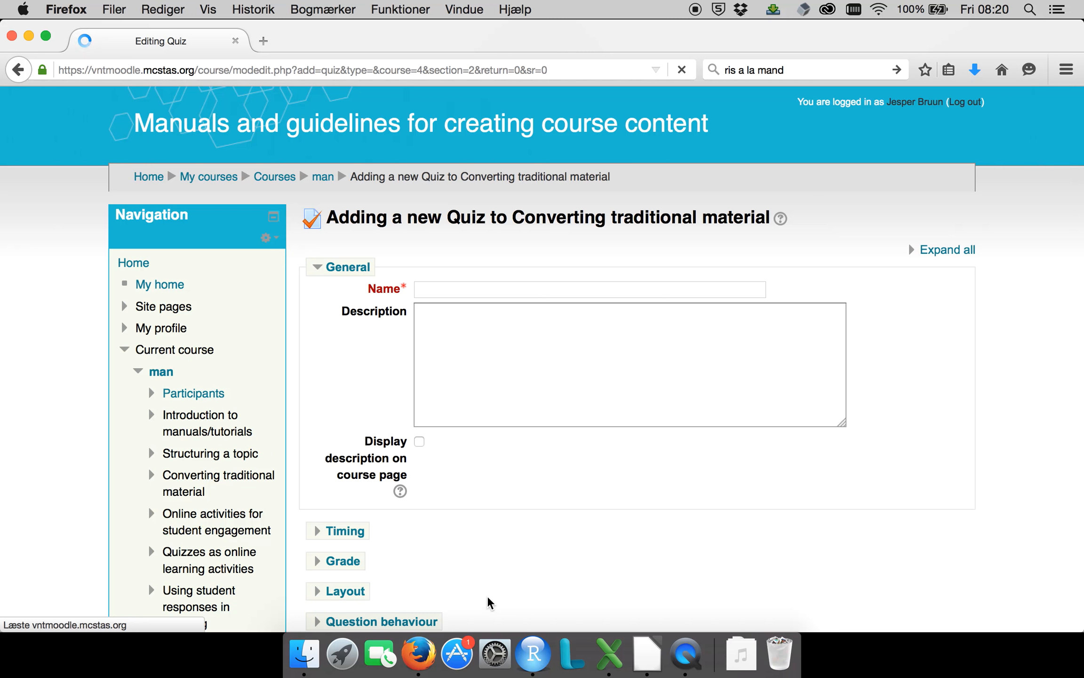
Name the new quiz "SANS simulation problem set".
{"action": "left_click", "coordinate": [618, 297]}
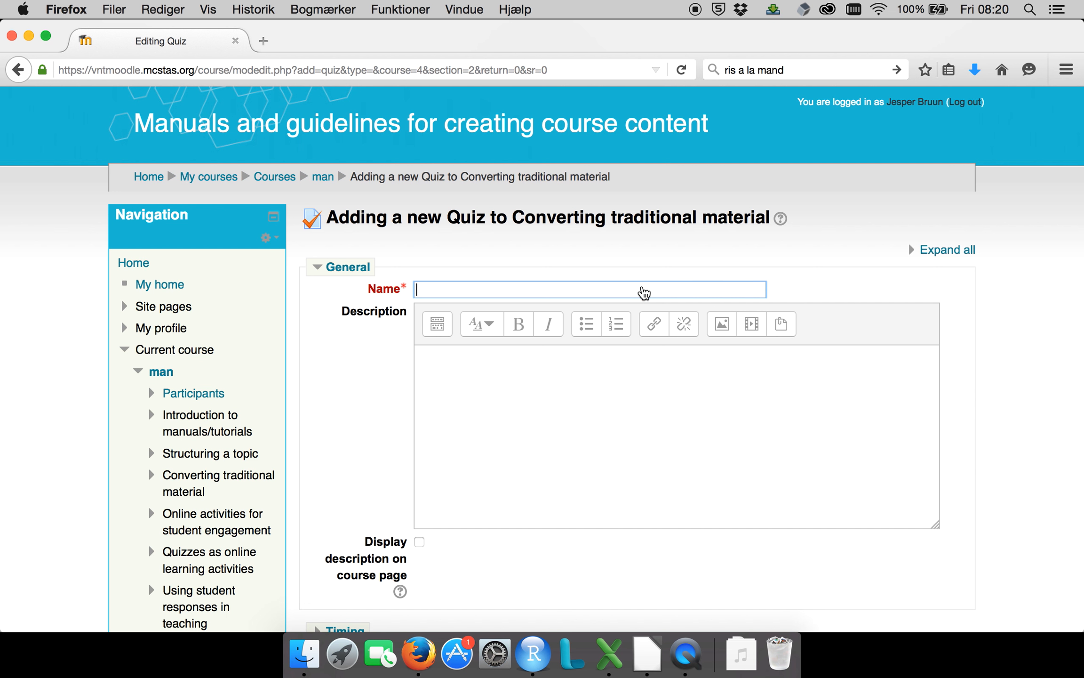
{"action": "type", "text": "SANS simula"}
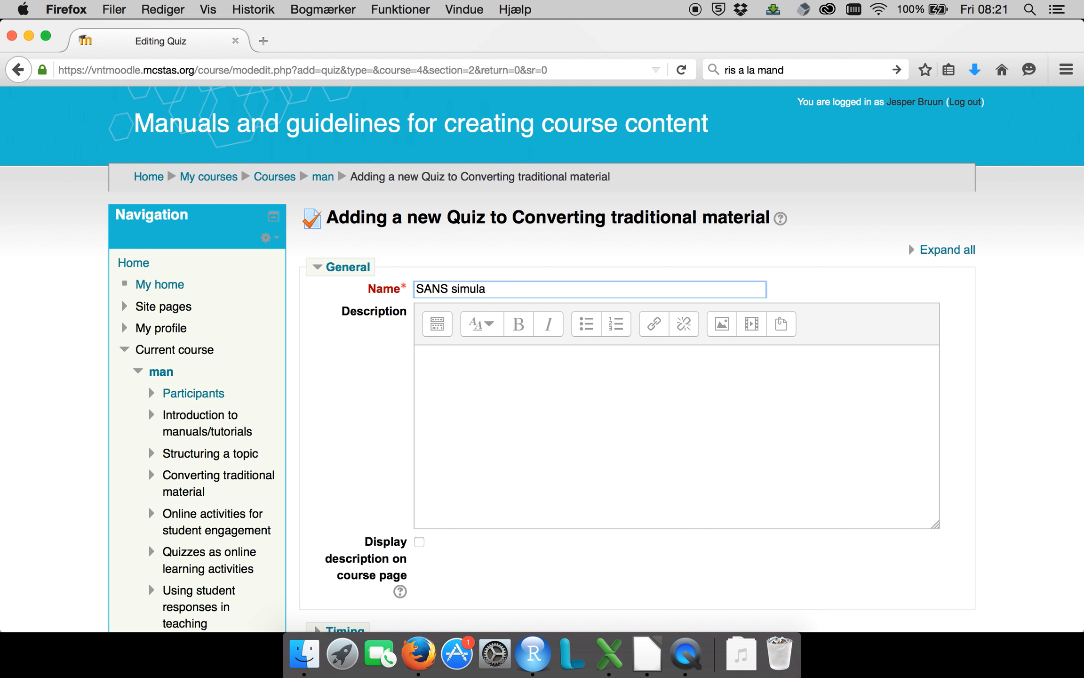
{"action": "type", "text": "tion problem set"}
Write the description's opening sentence about using the live simulation of a small angle neutron scattering (SANS) experiment to investigate scattering data.
{"action": "left_click", "coordinate": [606, 408]}
{"action": "type", "text": "IN this pro"}
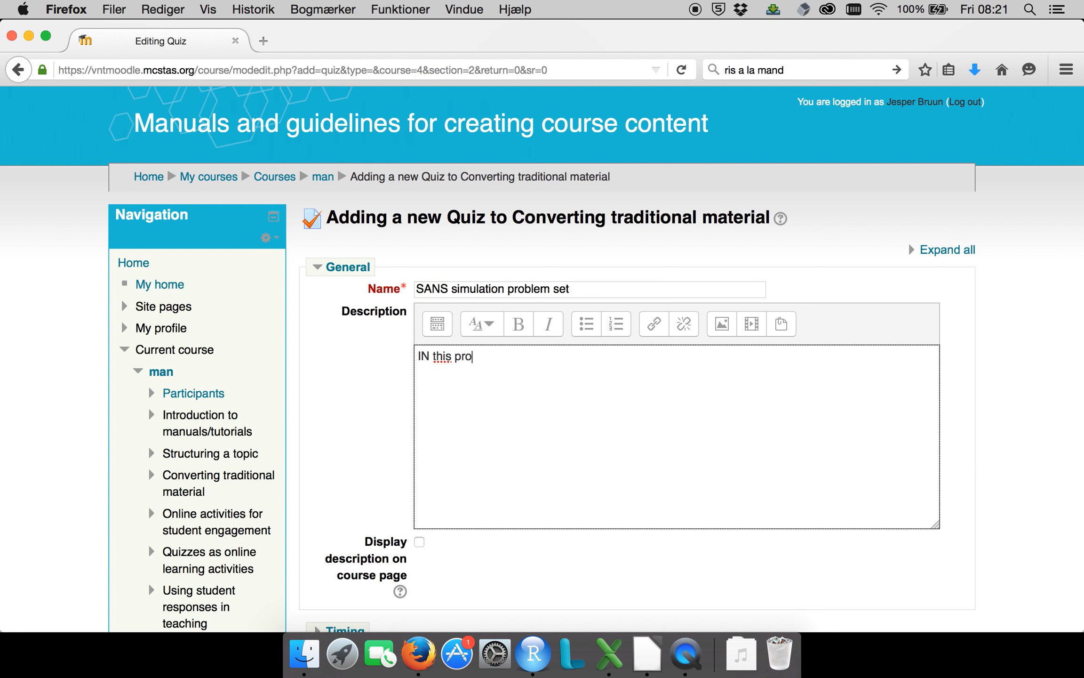
{"action": "type", "text": "blem set you will use the live simulation of a small angle neturon scattering (SANS) experiment to investigate scattering"}
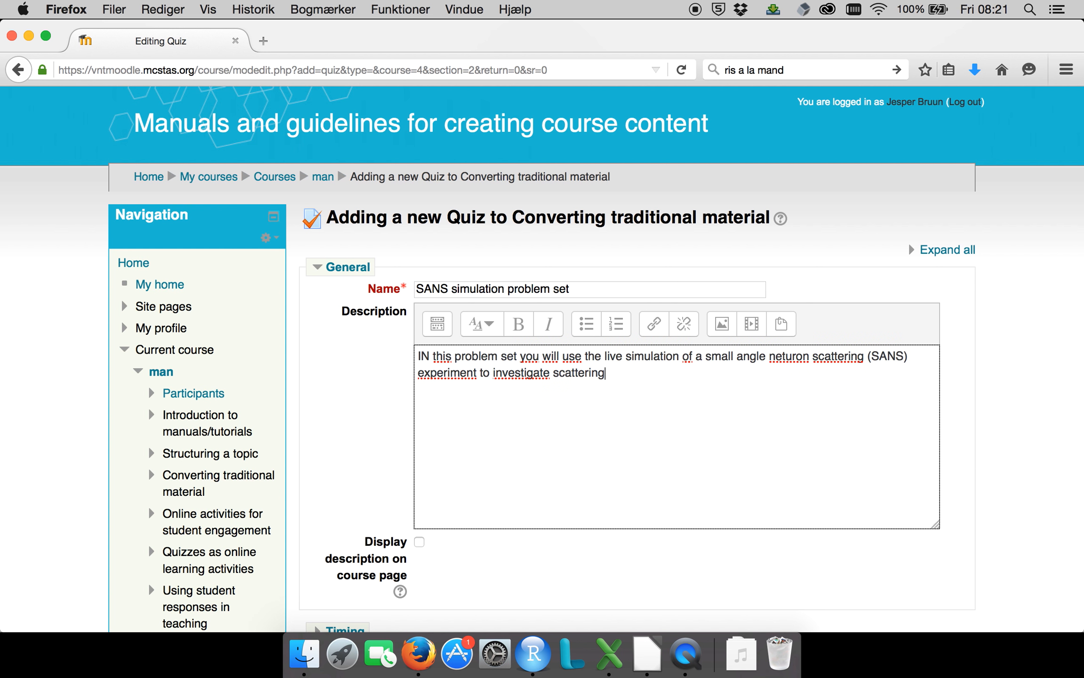
{"action": "type", "text": " data."}
Correct the capitalisation of the description's first word to "In".
{"action": "left_click_drag", "start_coordinate": [656, 372], "coordinate": [413, 353]}
{"action": "left_click", "coordinate": [433, 356]}
{"action": "key", "text": "BackSpace"}
Paste the paragraph about the virtual instrument simulating scattering off spheres or spherical shells below the description's opening sentence.
{"action": "key", "text": "BackSpace"}
{"action": "type", "text": "n"}
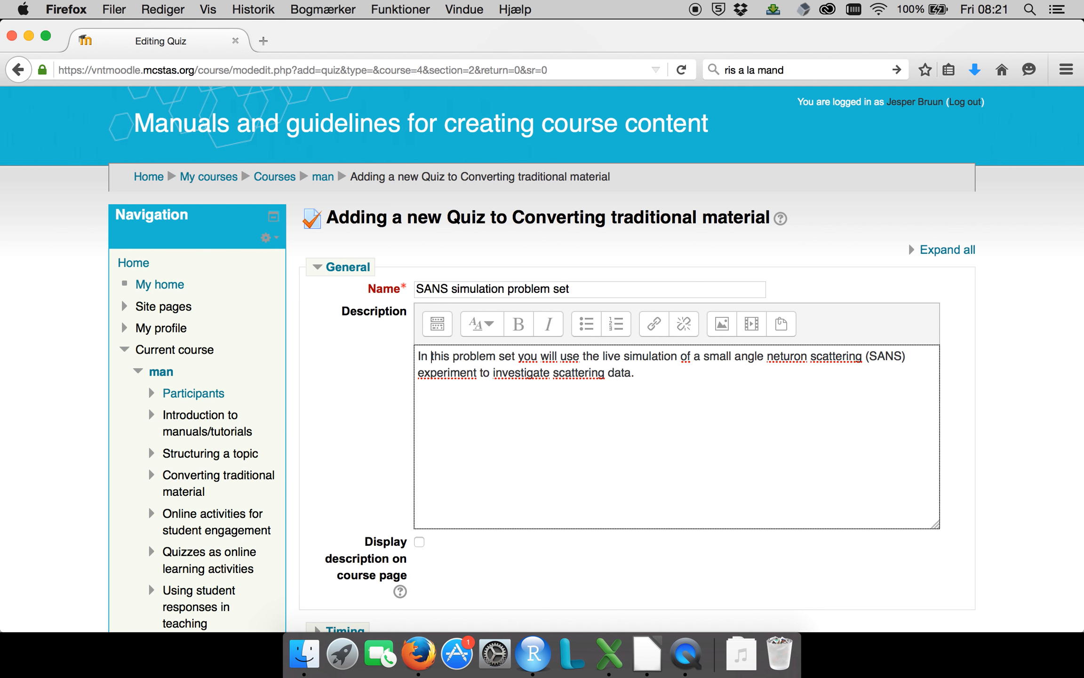
{"action": "left_click", "coordinate": [663, 386]}
{"action": "key", "text": "Return"}
{"action": "key", "text": "Return"}
{"action": "key", "text": "BackSpace"}
{"action": "key", "text": "super+Tab"}
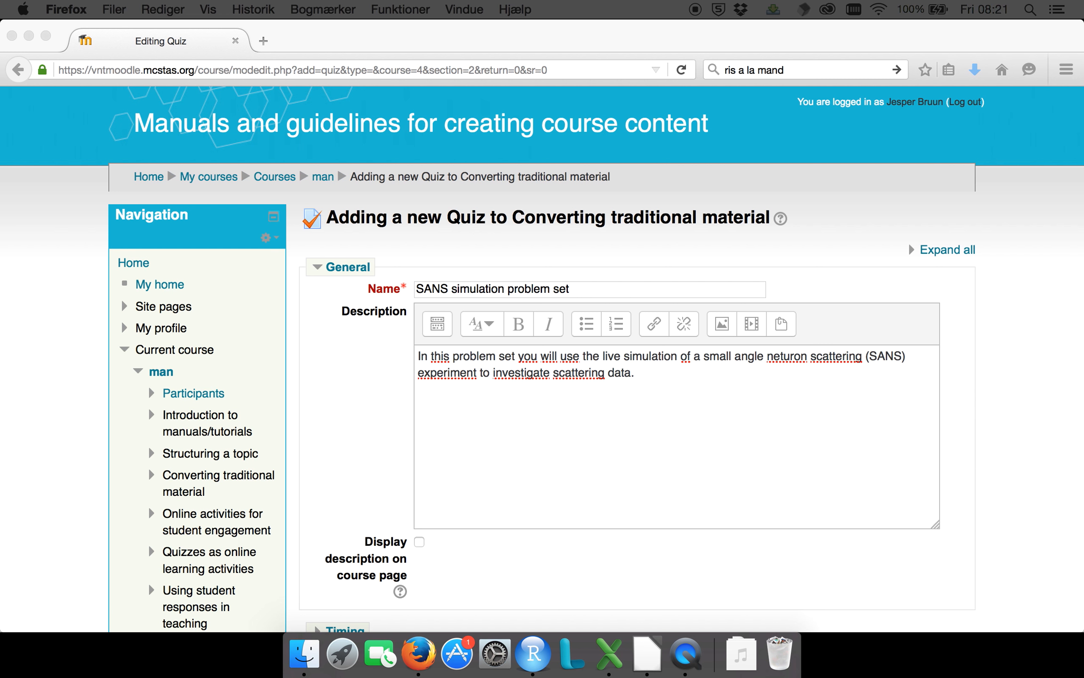
{"action": "left_click", "coordinate": [637, 412]}
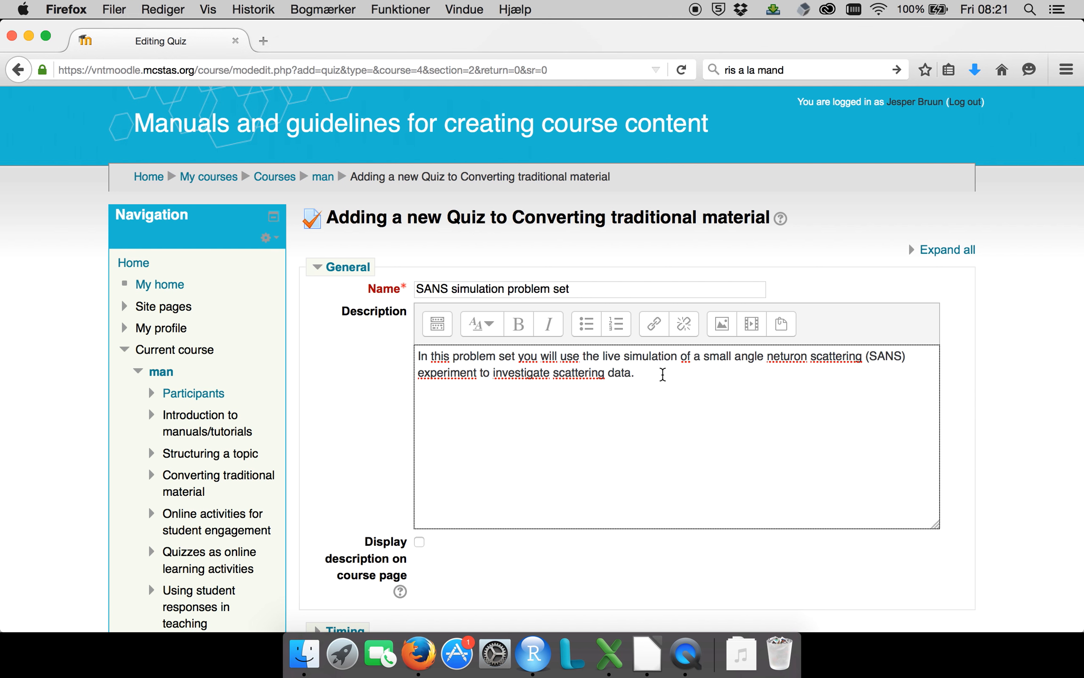
{"action": "type", "text": "The virtual instrument you will be using simulates scattering off of either spheres or spherical shells, and you will use your knowledge later on in the course. However, for this particular problem set, you will only consider spheres."}
Adjust the blank lines around the virtual instrument paragraph in the description.
{"action": "left_click", "coordinate": [562, 398]}
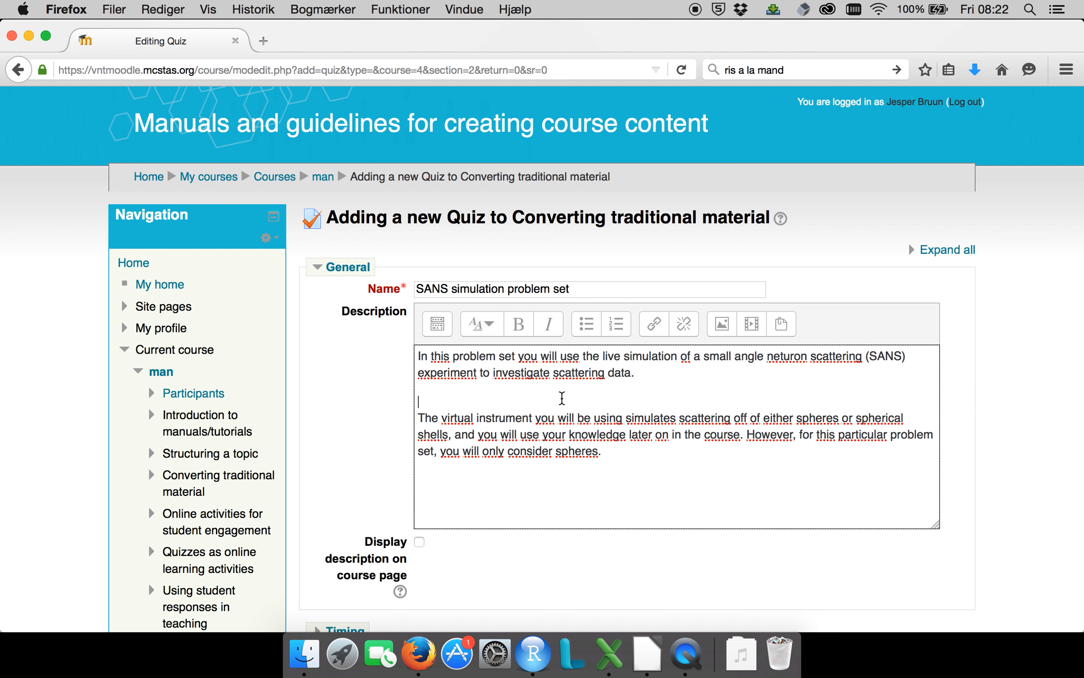
{"action": "key", "text": "BackSpace"}
{"action": "key", "text": "Return"}
{"action": "left_click", "coordinate": [678, 451]}
{"action": "key", "text": "Return"}
{"action": "key", "text": "Return"}
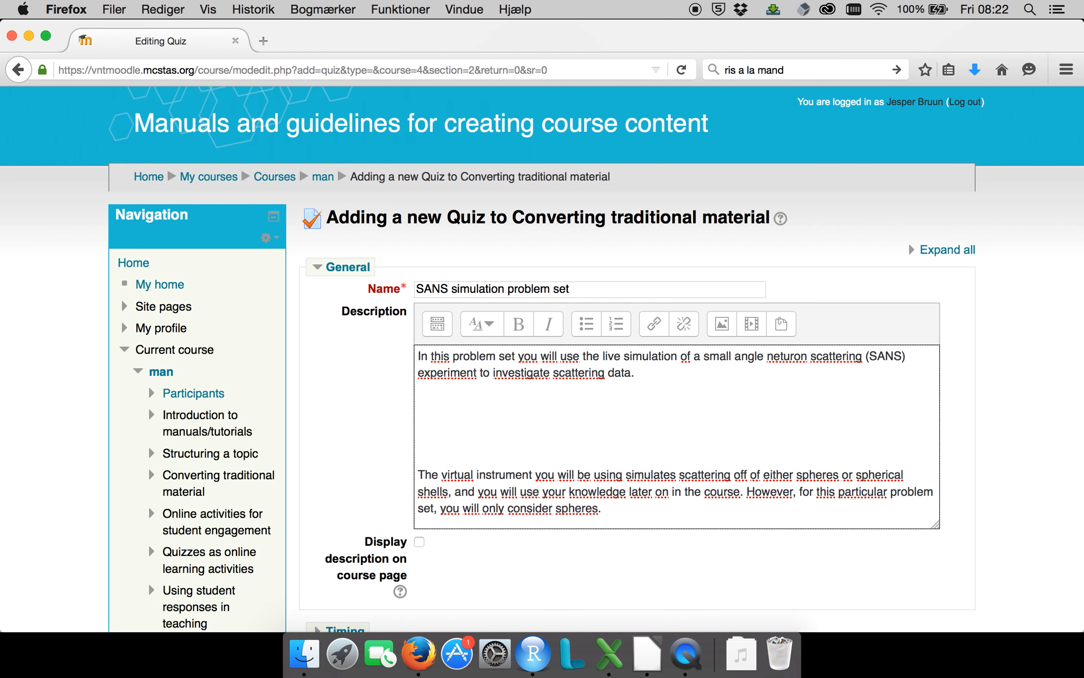
{"action": "key", "text": "BackSpace"}
{"action": "key", "text": "BackSpace"}
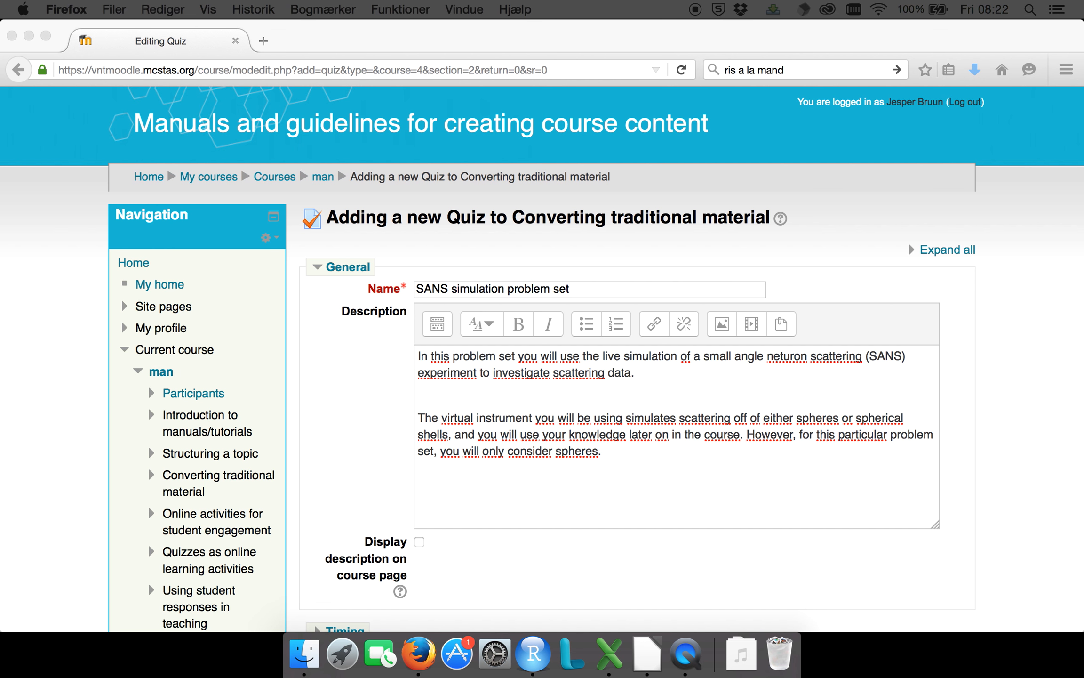
{"action": "left_click", "coordinate": [515, 526]}
{"action": "key", "text": "super+v"}
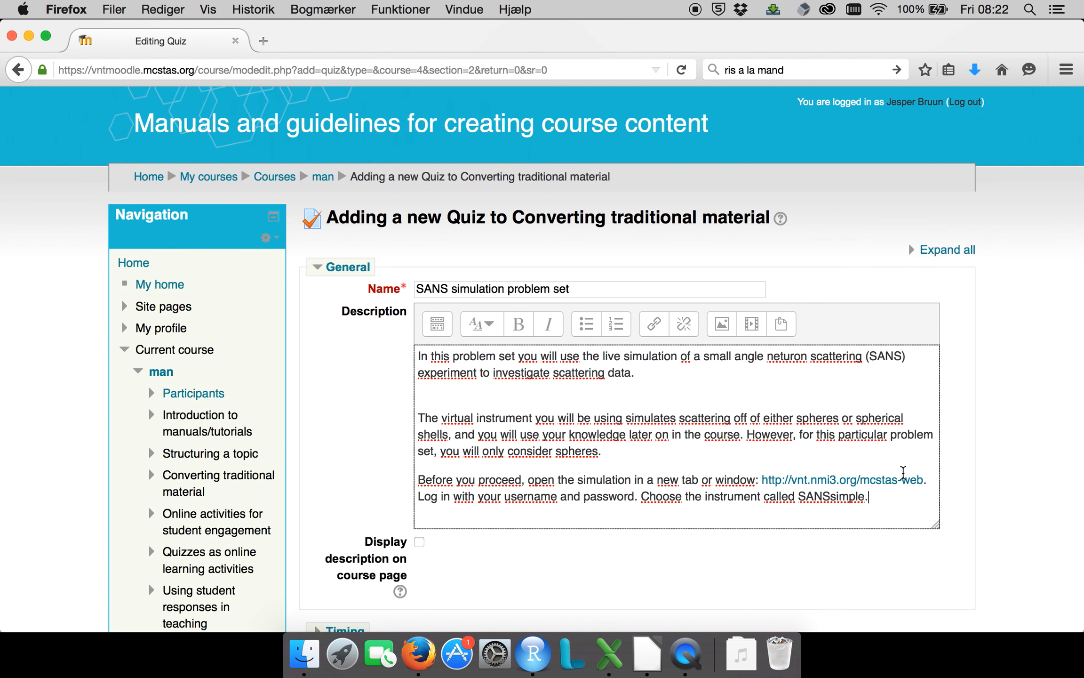
{"action": "left_click_drag", "start_coordinate": [924, 481], "coordinate": [761, 480]}
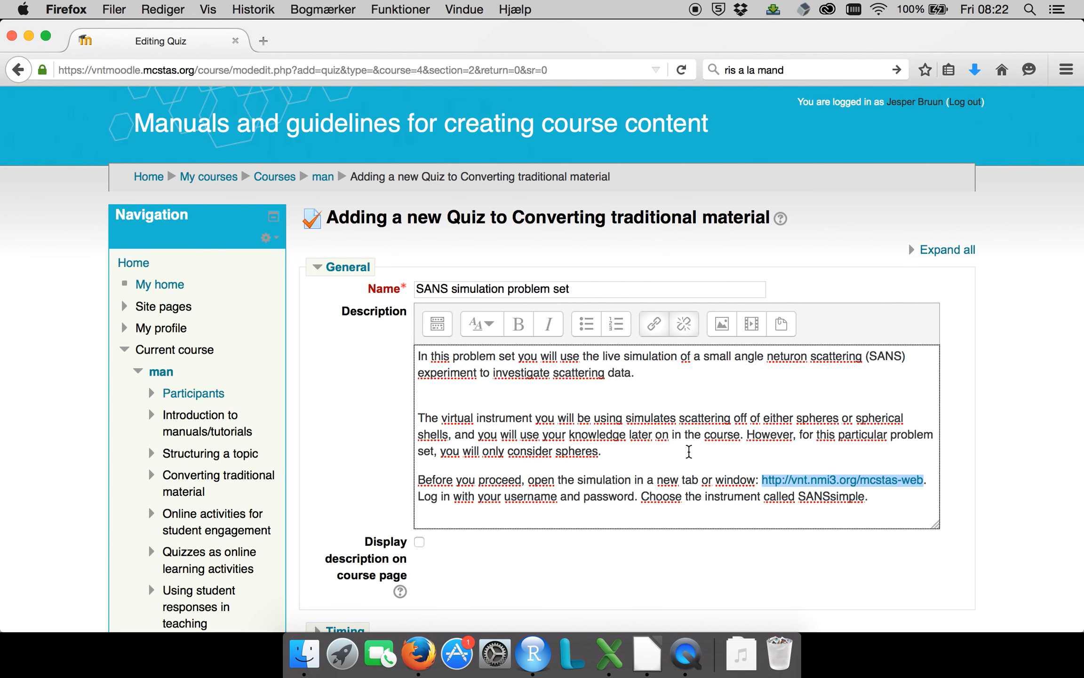
{"action": "left_click", "coordinate": [614, 465]}
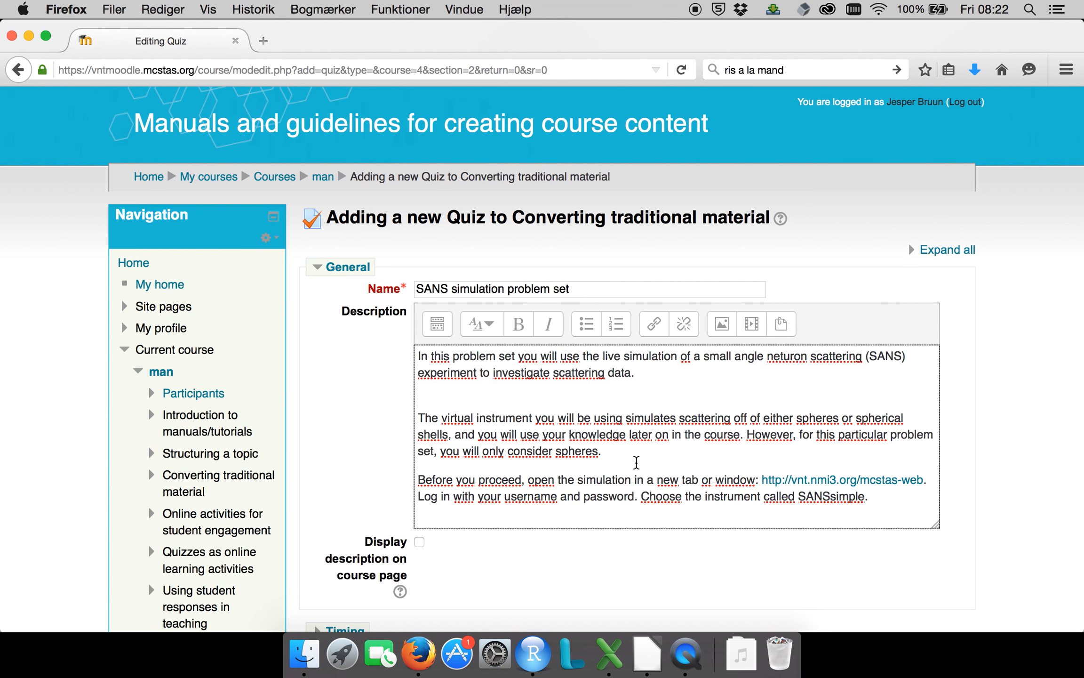
Remove the blank lines between the opening sentence and the virtual instrument paragraph.
{"action": "key", "text": "super+z"}
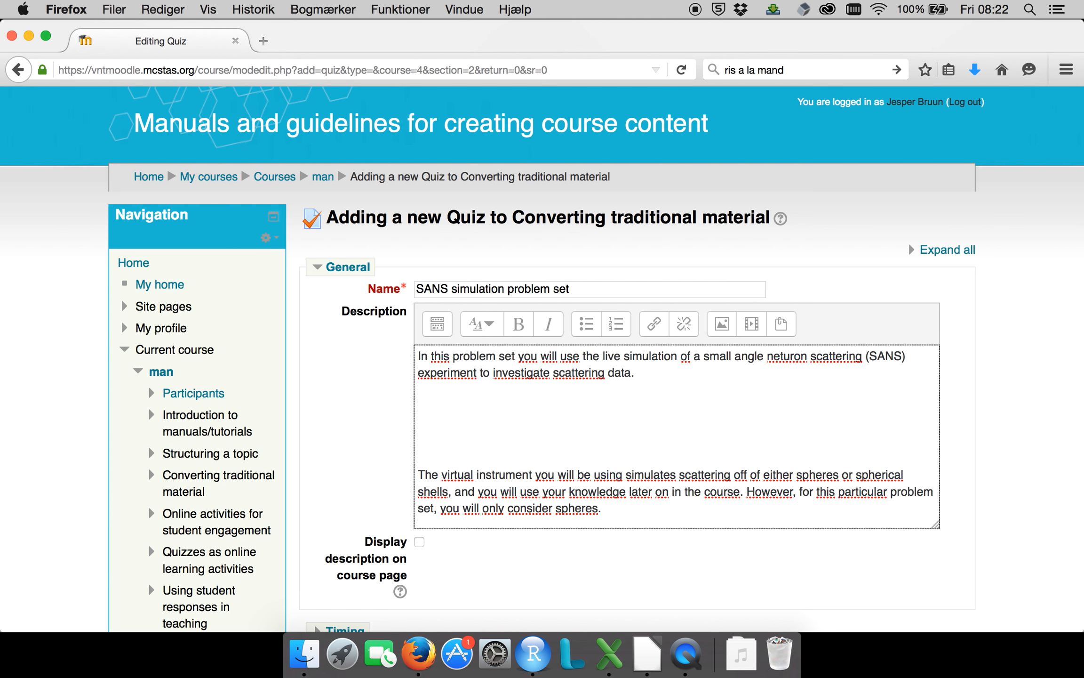
{"action": "key", "text": "BackSpace"}
{"action": "key", "text": "BackSpace"}
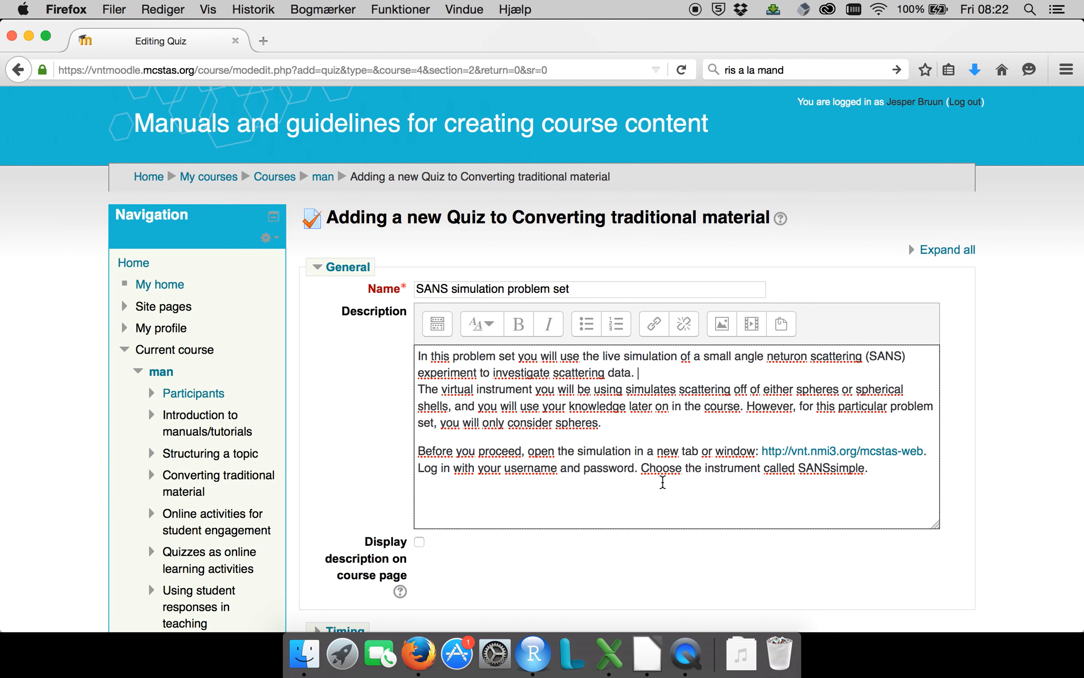
Make room above the "Before you proceed" paragraph and paste the "After this problem set you should be able to" list of learning outcomes there.
{"action": "left_click", "coordinate": [637, 429]}
{"action": "left_click", "coordinate": [420, 451]}
{"action": "key", "text": "Return"}
{"action": "key", "text": "Return"}
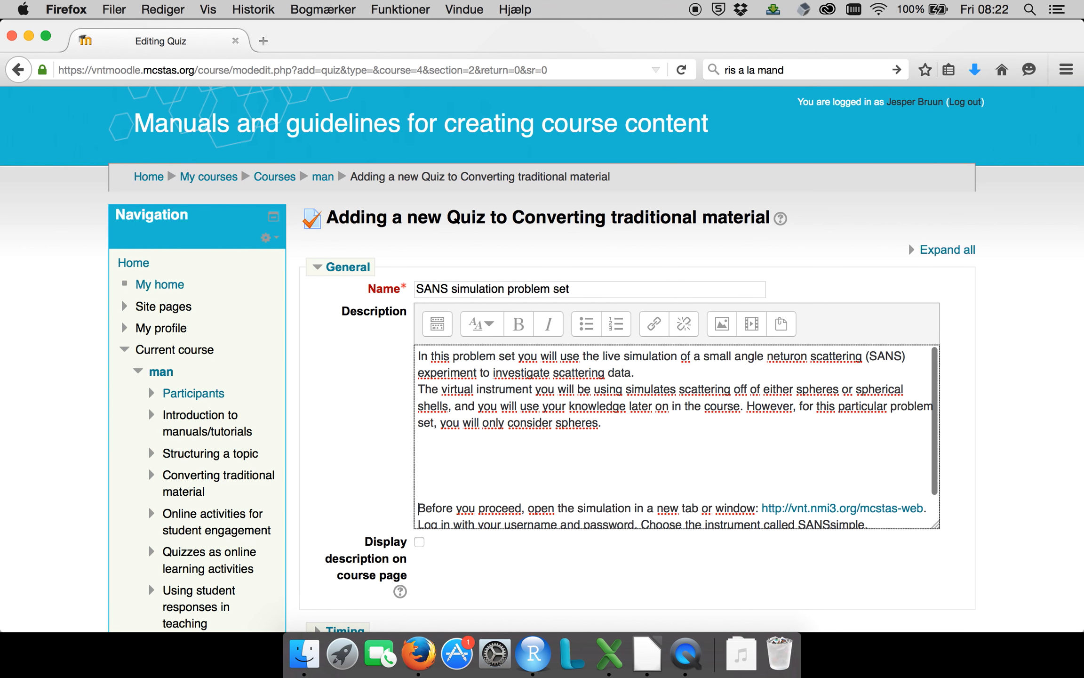
{"action": "key", "text": "Up"}
{"action": "key", "text": "Up"}
{"action": "key", "text": "Down"}
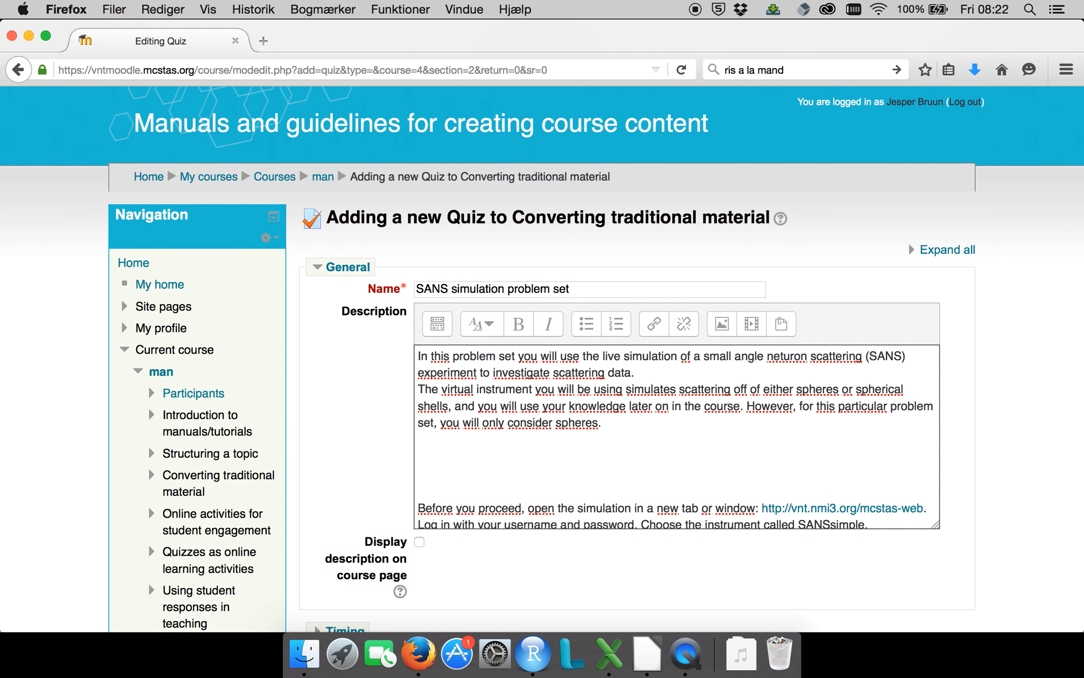
{"action": "key", "text": "super+Tab"}
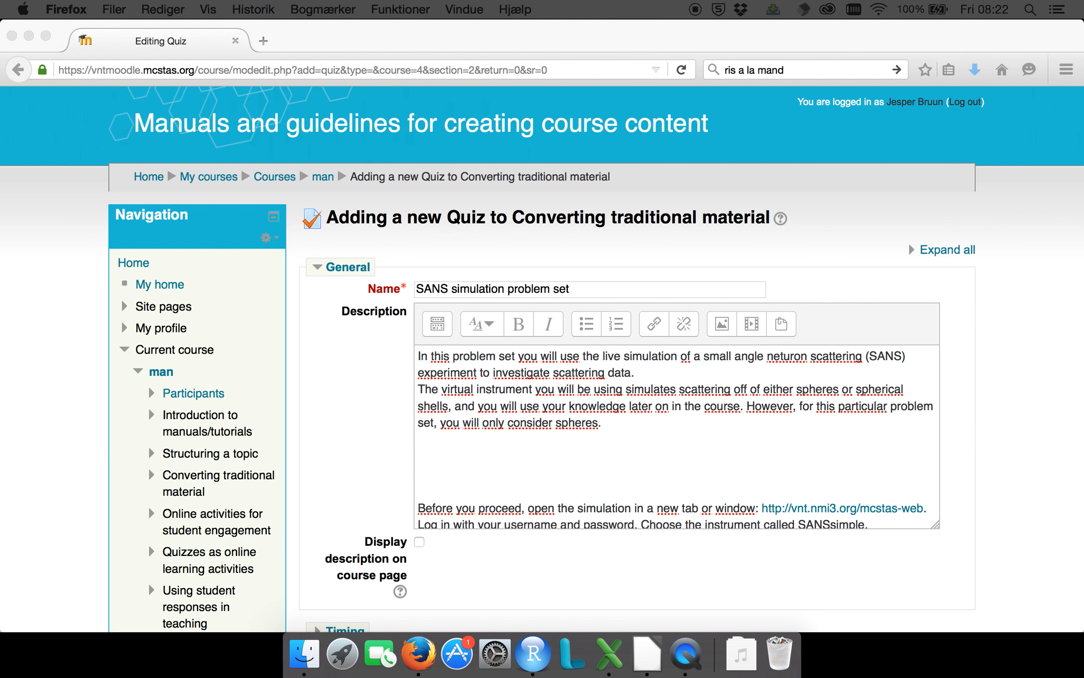
{"action": "left_click", "coordinate": [454, 452]}
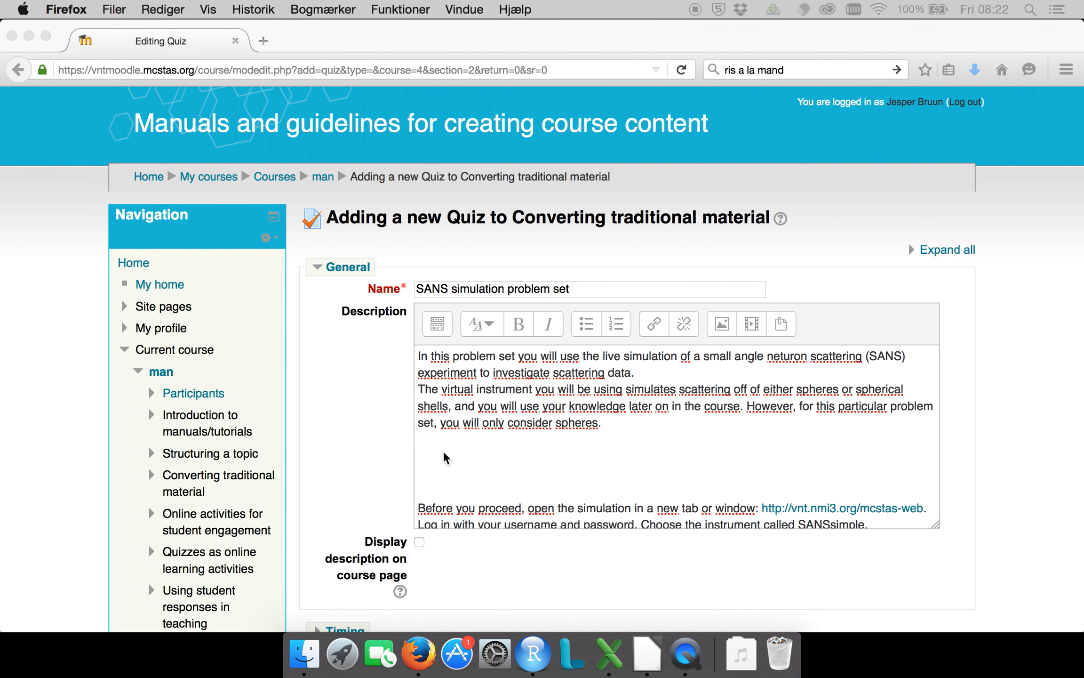
{"action": "type", "text": "After this problem set you should be able to differentiate between reciprocal and real space variables, analyse a SANS experiment using graphs, images and mathematical expressions, describe how and why raw SANS data is converted to other representations and use a simulation to analyse the effect of varying different parameters in a SANS experiment."}
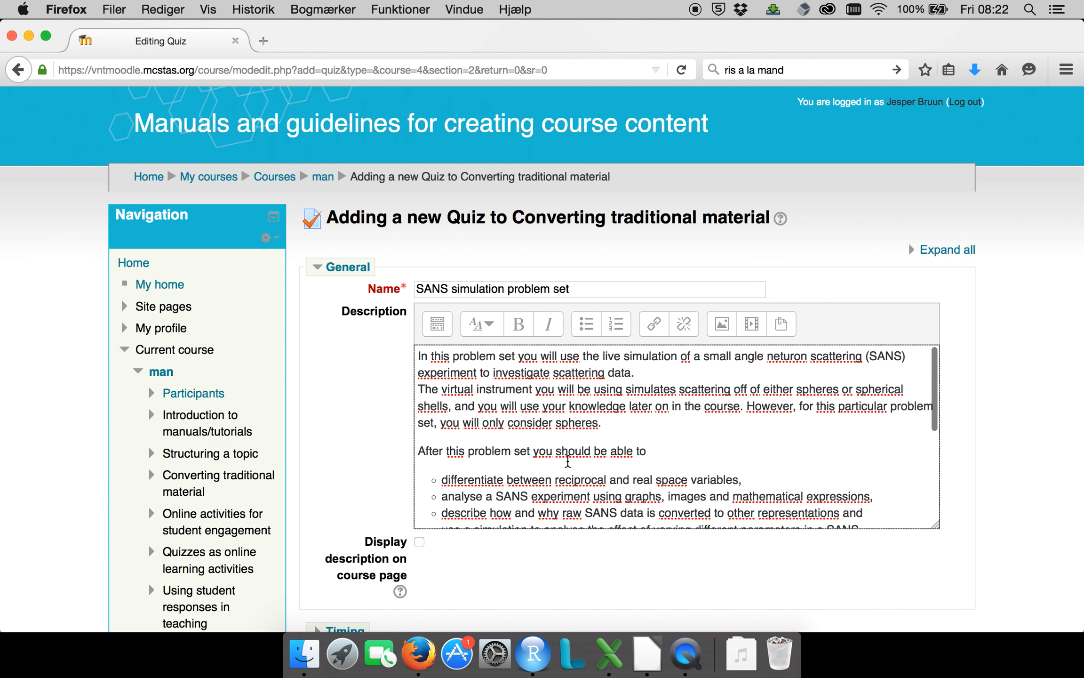
Review the learning outcomes list and the introductory sentences in the quiz description.
{"action": "scroll", "coordinate": [568, 462], "scroll_direction": "down", "scroll_amount": 2}
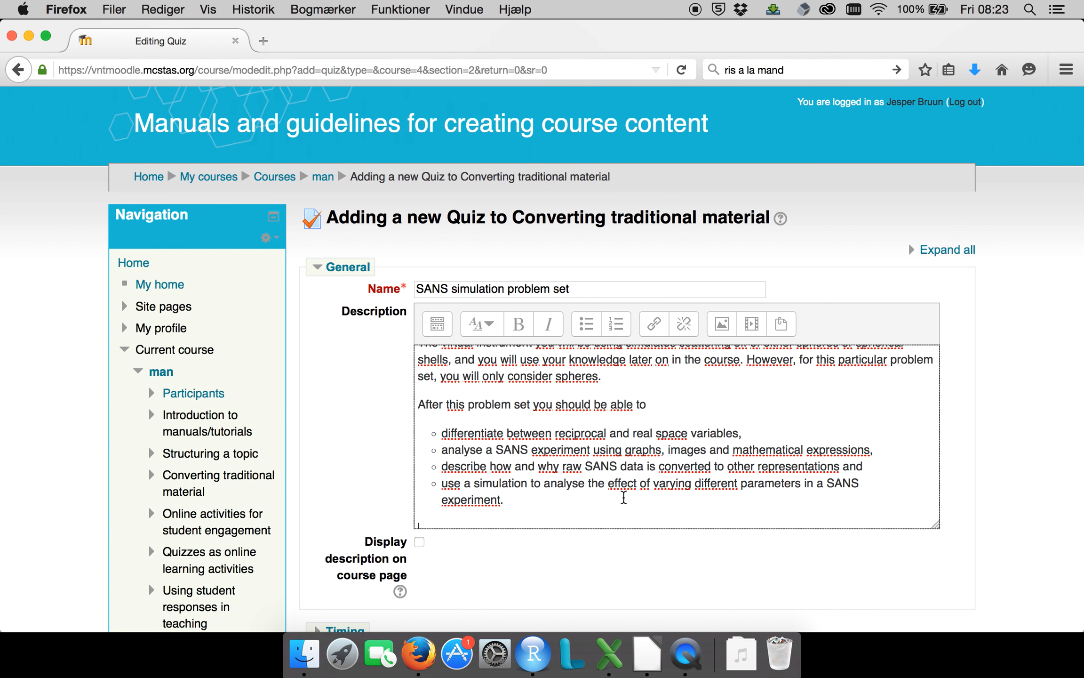
{"action": "scroll", "coordinate": [625, 496], "scroll_direction": "up", "scroll_amount": 2}
{"action": "scroll", "coordinate": [624, 496], "scroll_direction": "down", "scroll_amount": 3}
{"action": "left_click_drag", "start_coordinate": [527, 483], "coordinate": [406, 389]}
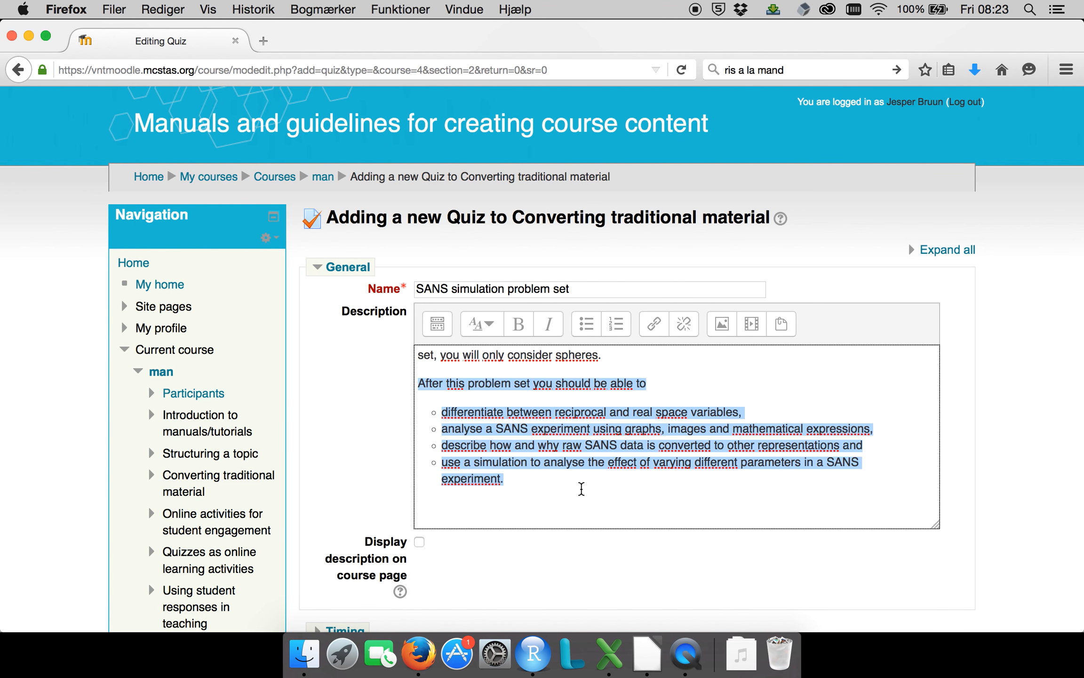
{"action": "scroll", "coordinate": [587, 517], "scroll_direction": "up", "scroll_amount": 3}
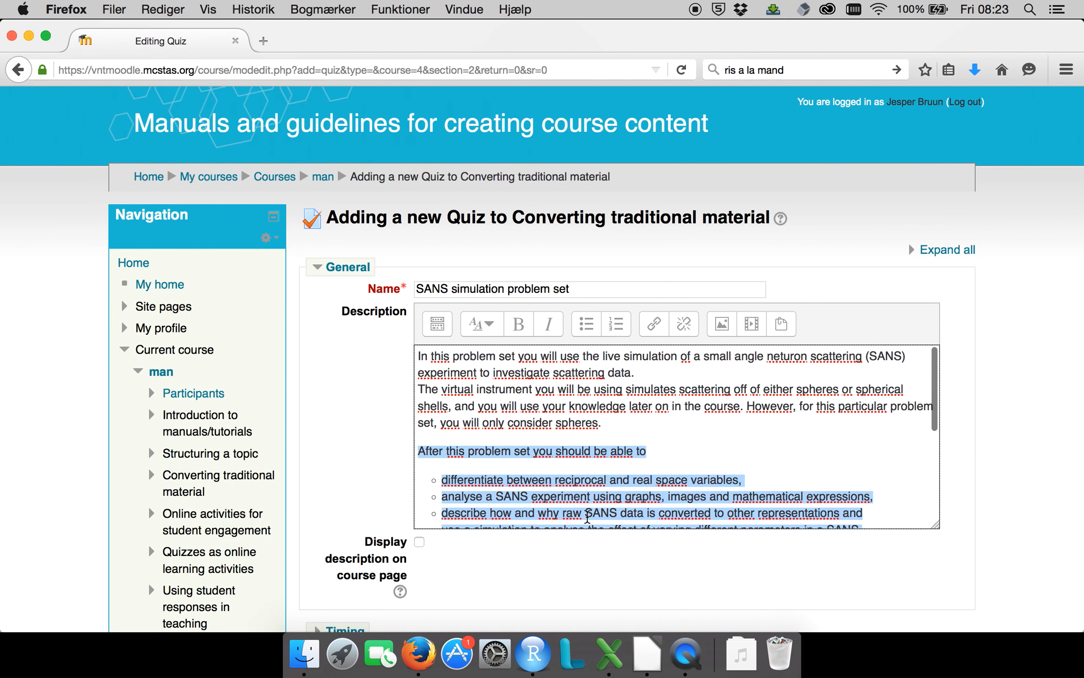
{"action": "scroll", "coordinate": [587, 517], "scroll_direction": "down", "scroll_amount": 2}
{"action": "scroll", "coordinate": [588, 517], "scroll_direction": "up", "scroll_amount": 2}
{"action": "double_click", "coordinate": [542, 390]}
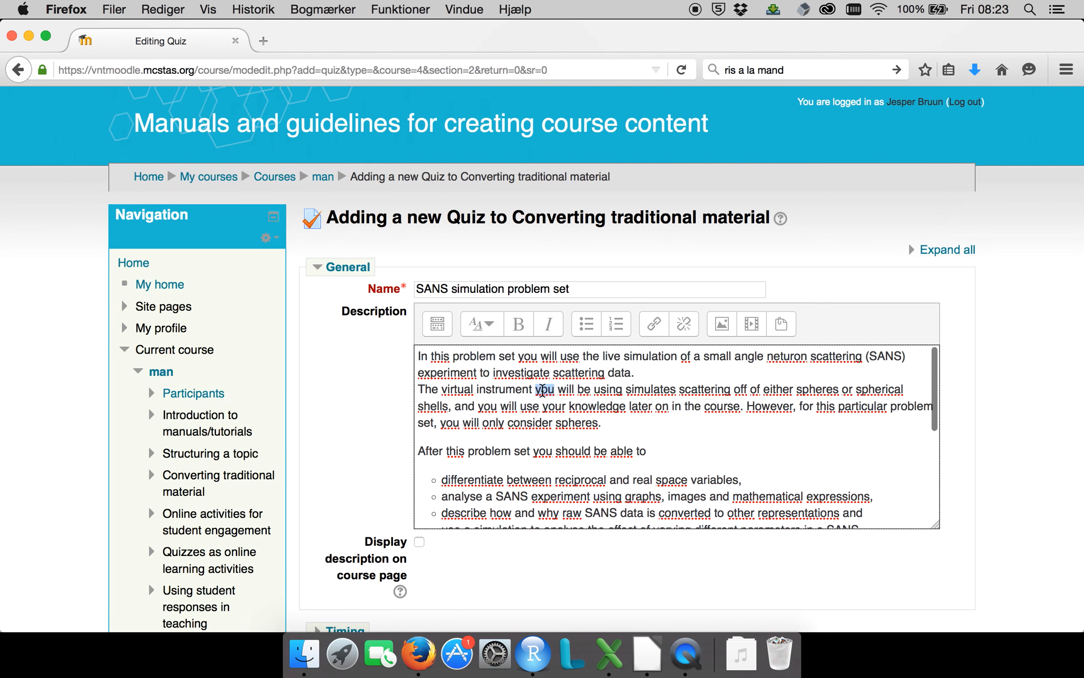
{"action": "left_click", "coordinate": [543, 390]}
{"action": "double_click", "coordinate": [576, 373]}
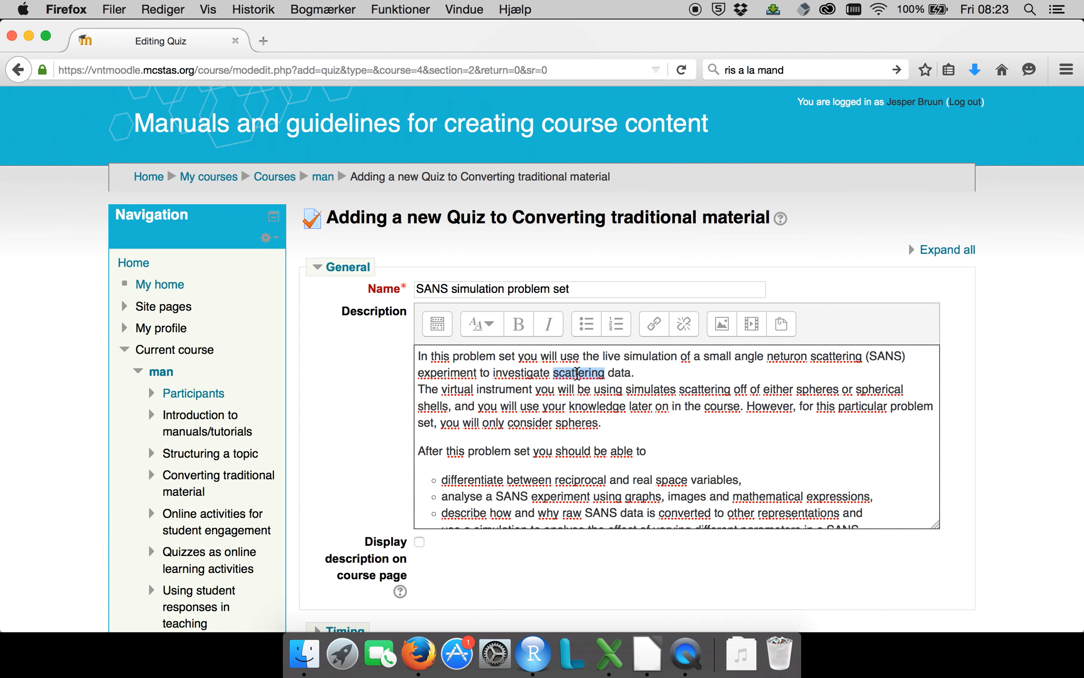
{"action": "left_click", "coordinate": [577, 373]}
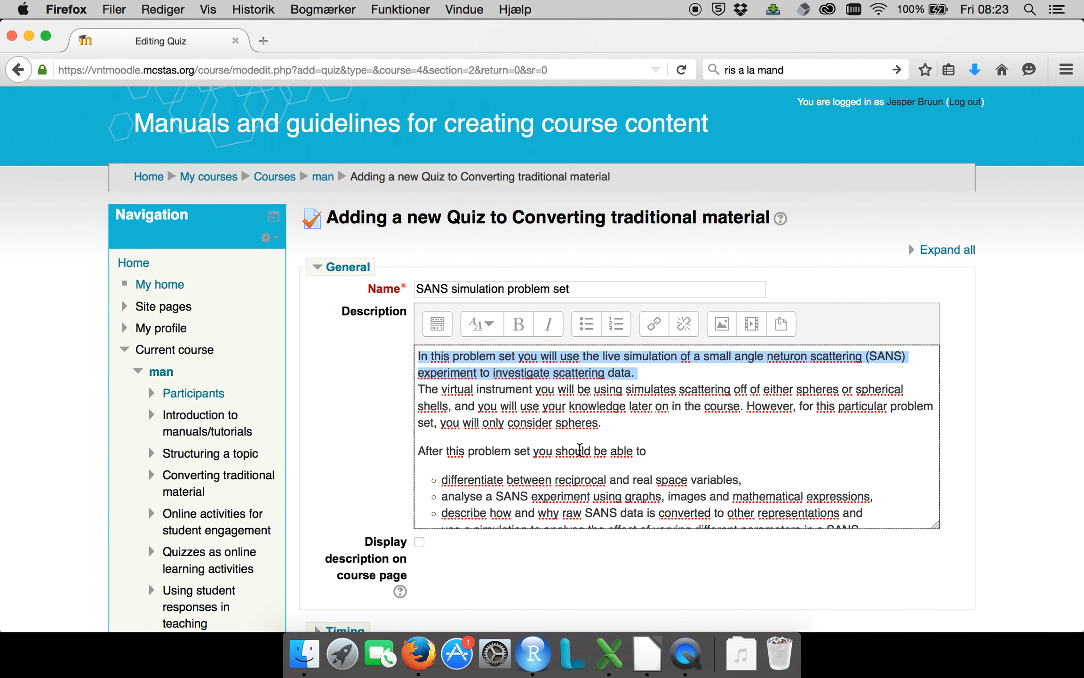
Delete the surplus blank lines between the learning outcomes list and the "Before you proceed" paragraph.
{"action": "scroll", "coordinate": [579, 450], "scroll_direction": "down", "scroll_amount": 5}
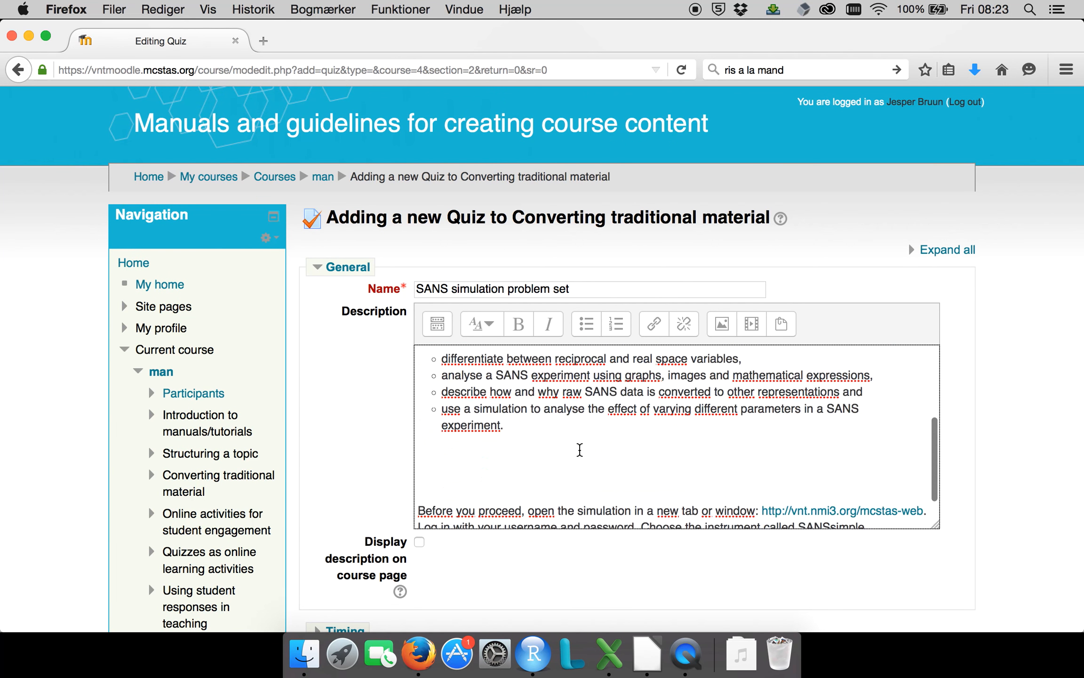
{"action": "left_click", "coordinate": [543, 469]}
{"action": "key", "text": "BackSpace"}
{"action": "key", "text": "BackSpace"}
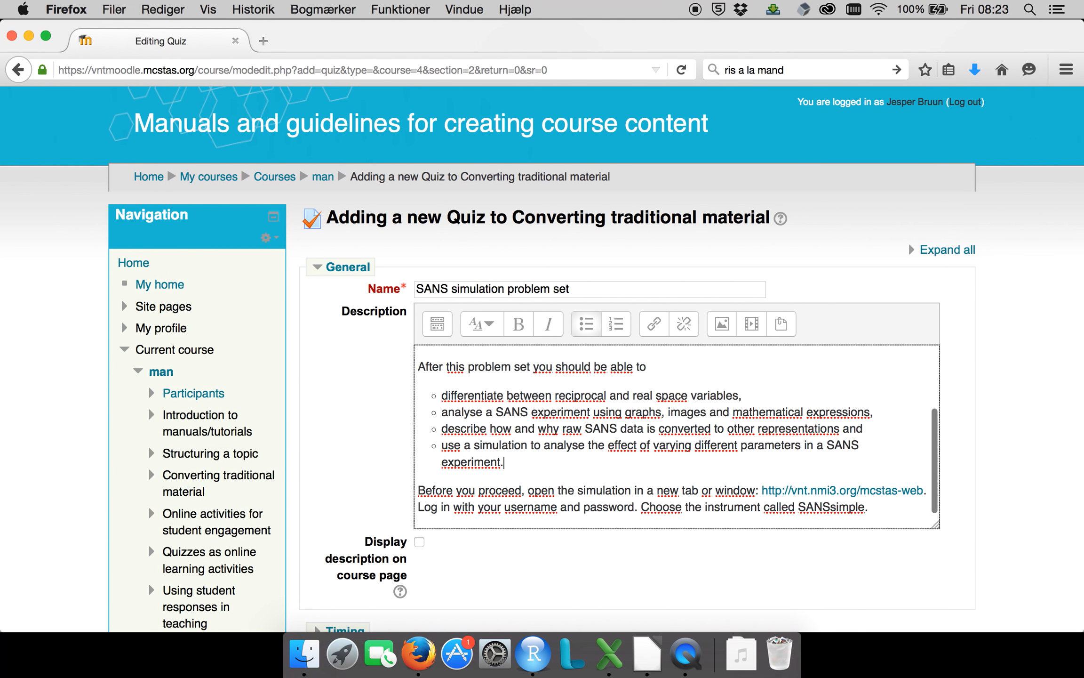
{"action": "left_click", "coordinate": [379, 452]}
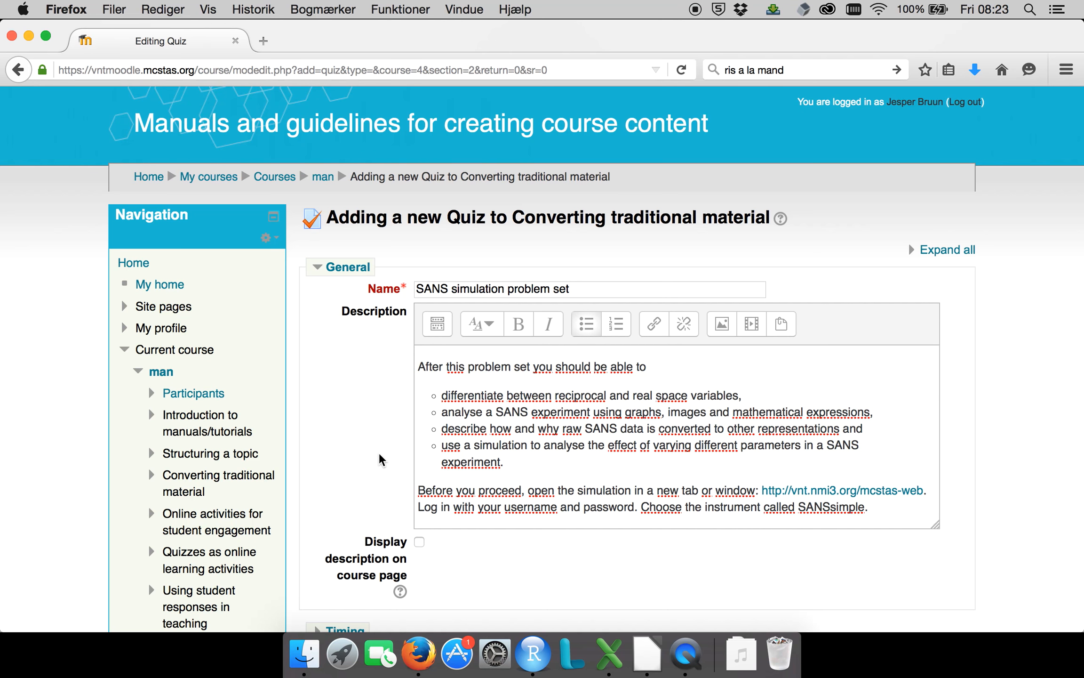
{"action": "scroll", "coordinate": [379, 453], "scroll_direction": "down", "scroll_amount": 7}
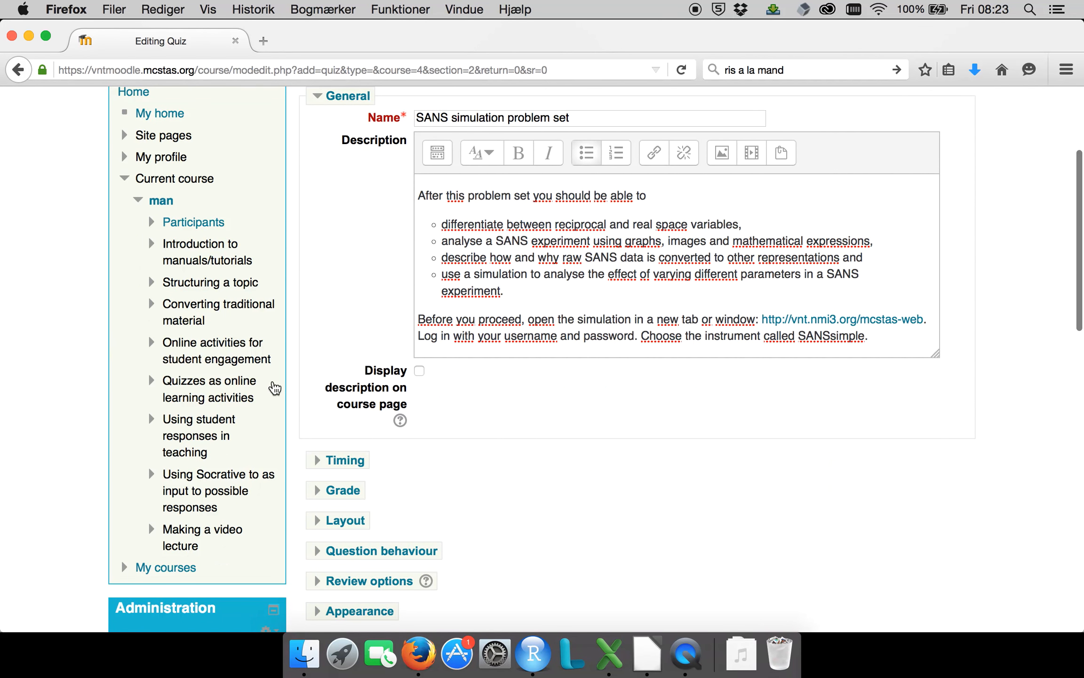
Set the quiz's question behaviour to Adaptive mode (no penalties).
{"action": "scroll", "coordinate": [376, 422], "scroll_direction": "down", "scroll_amount": 7}
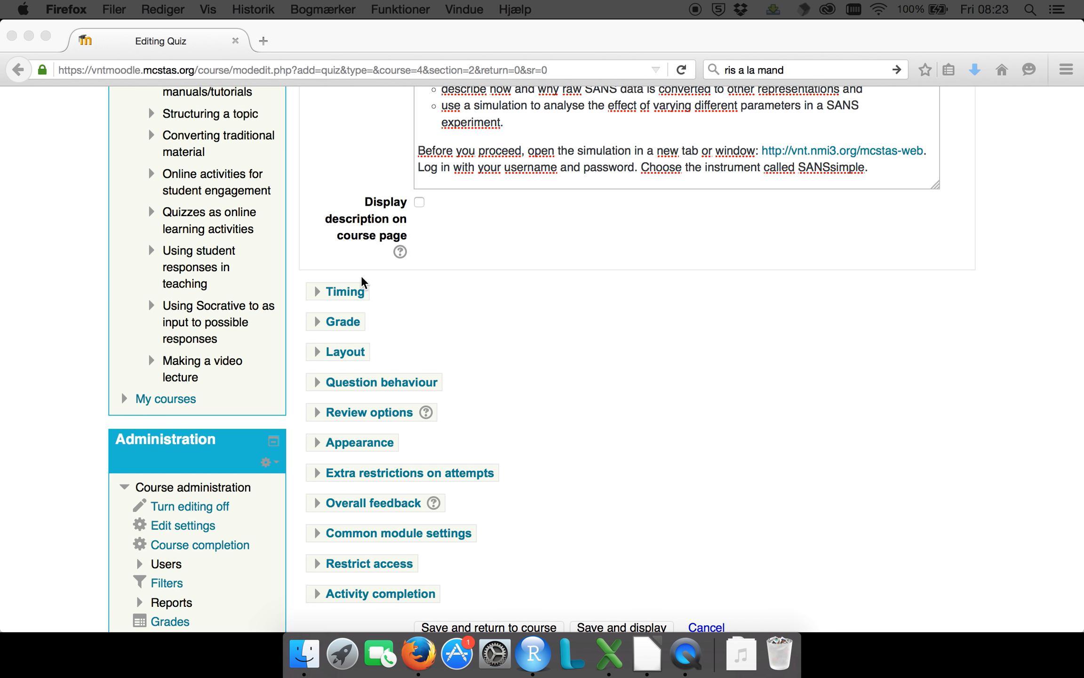
{"action": "scroll", "coordinate": [351, 290], "scroll_direction": "down", "scroll_amount": 2}
{"action": "left_click", "coordinate": [351, 286]}
{"action": "left_click", "coordinate": [372, 405]}
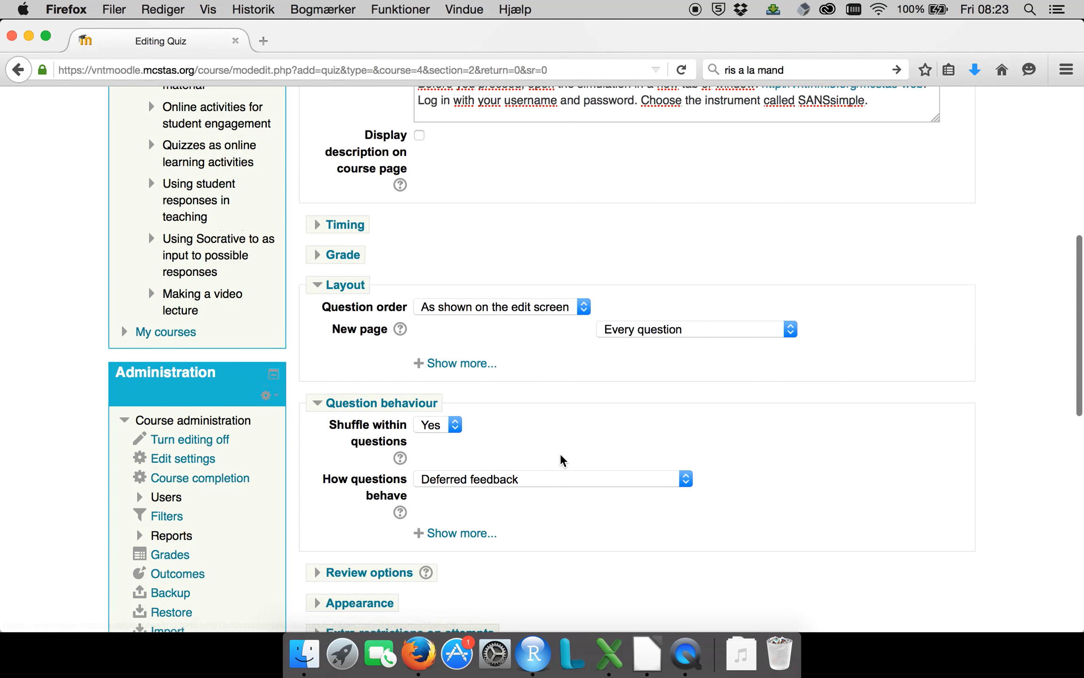
{"action": "scroll", "coordinate": [561, 460], "scroll_direction": "down", "scroll_amount": 3}
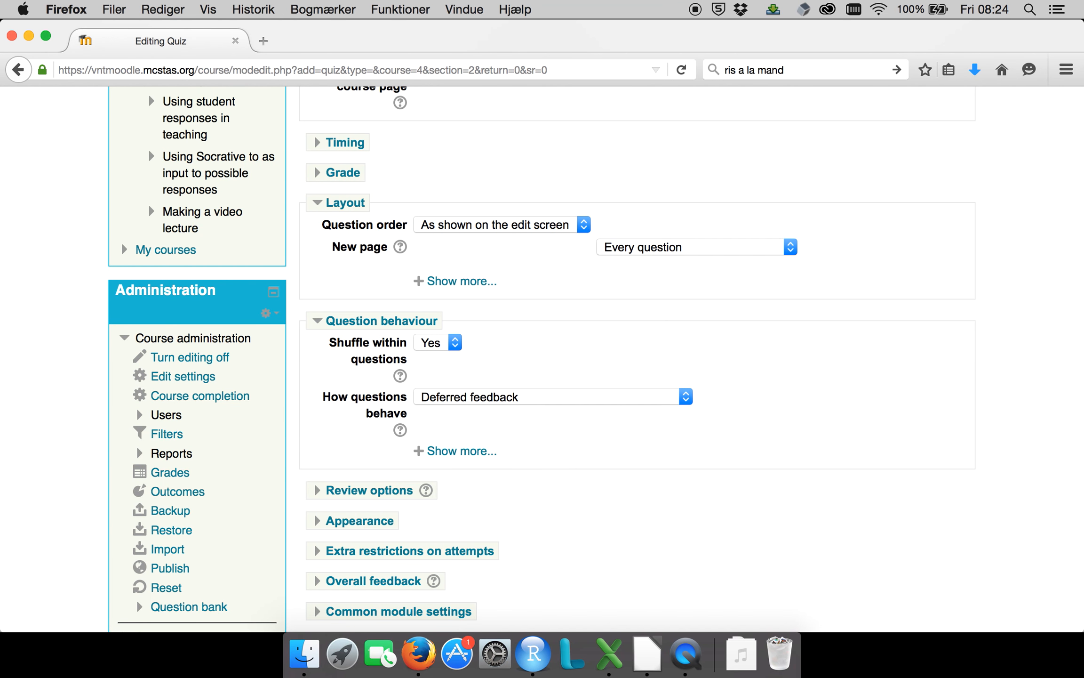
{"action": "left_click", "coordinate": [503, 401]}
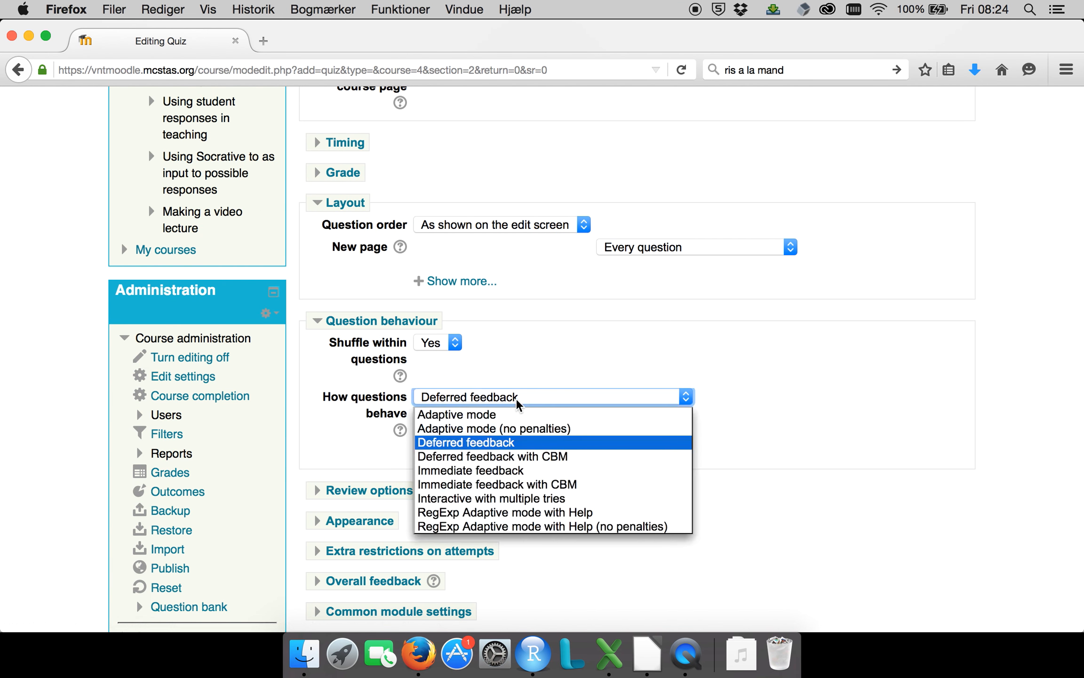
{"action": "left_click", "coordinate": [506, 428]}
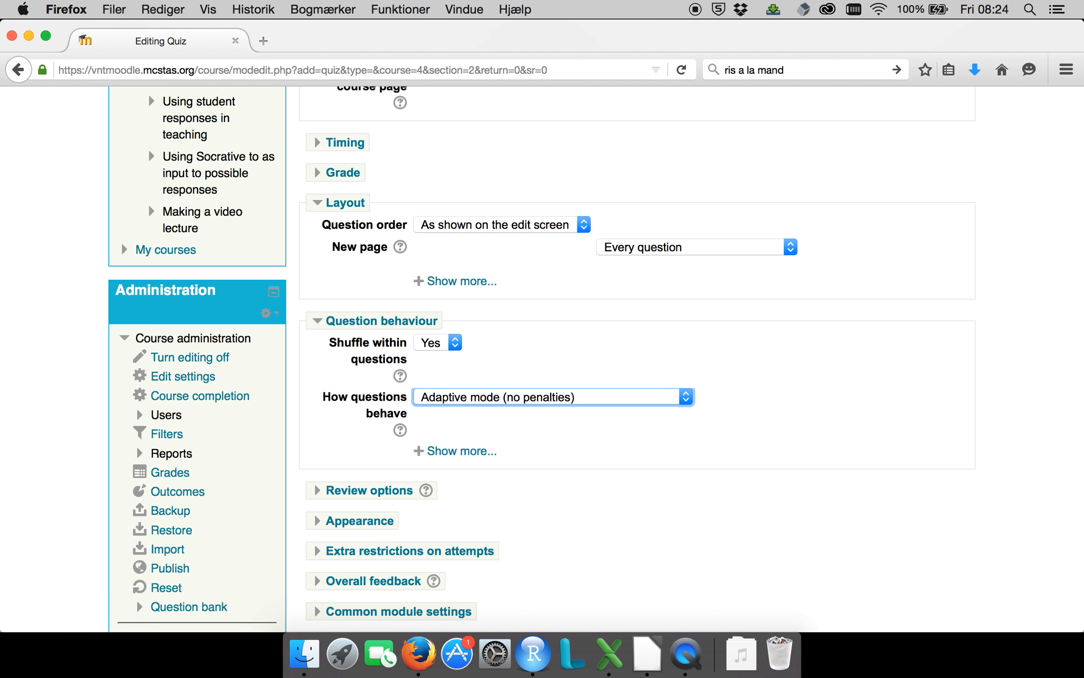
In the review options, limit the optional items shown during the attempt to Whether correct and Specific feedback.
{"action": "left_click", "coordinate": [360, 492]}
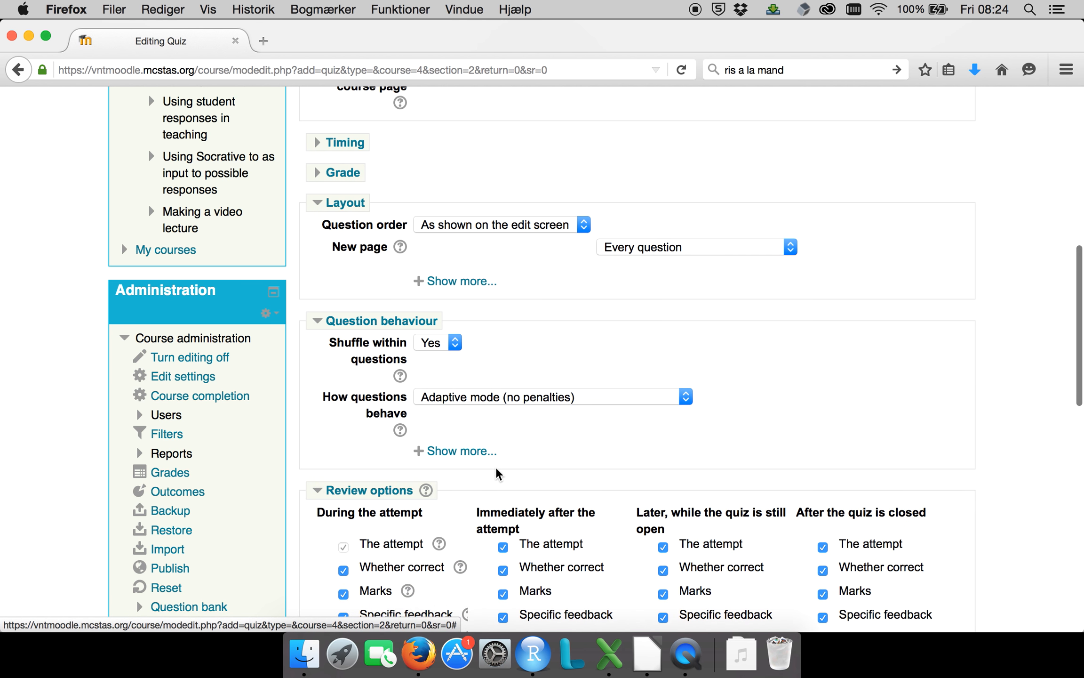
{"action": "scroll", "coordinate": [497, 473], "scroll_direction": "down", "scroll_amount": 3}
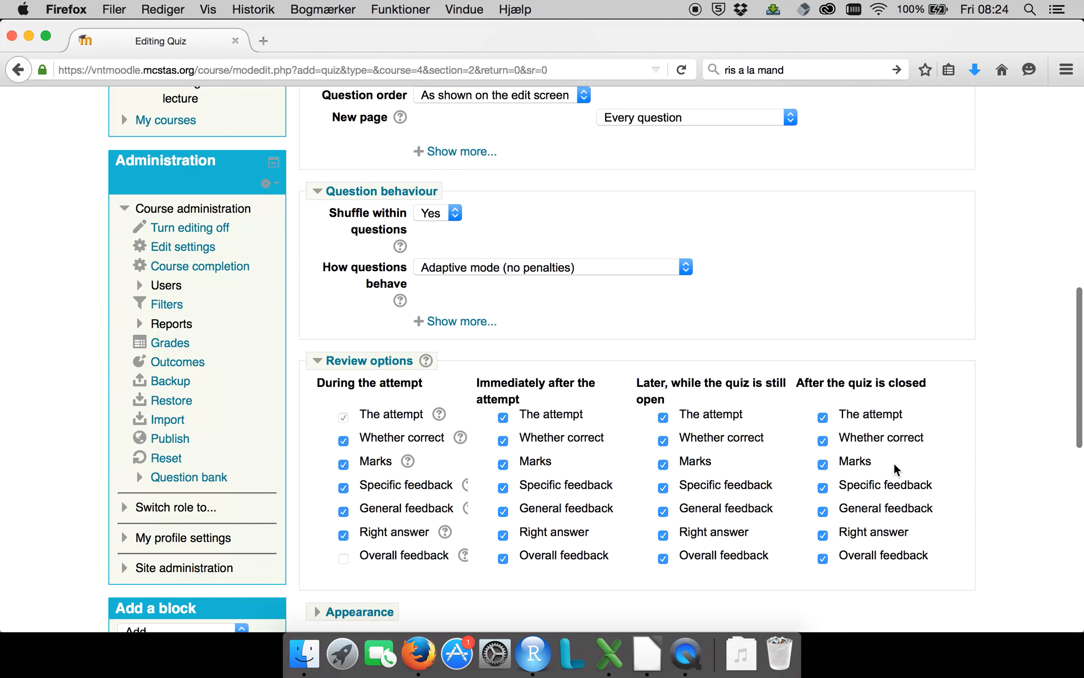
{"action": "left_click", "coordinate": [346, 443]}
{"action": "left_click", "coordinate": [344, 465]}
{"action": "left_click", "coordinate": [344, 487]}
{"action": "left_click", "coordinate": [344, 511]}
{"action": "left_click", "coordinate": [343, 534]}
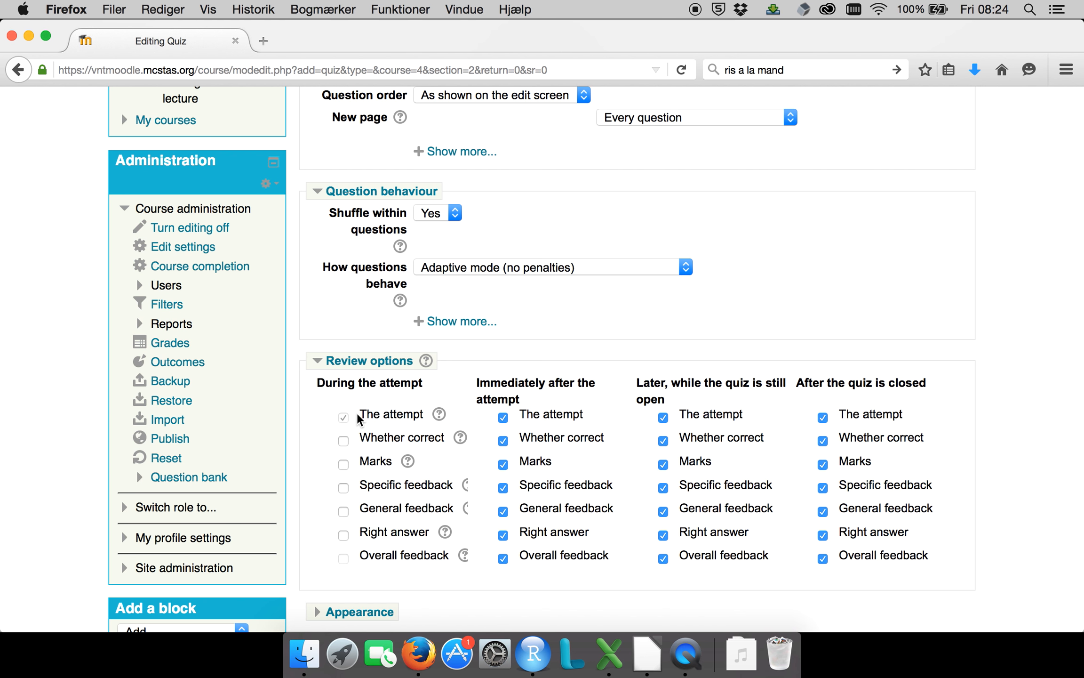
{"action": "left_click", "coordinate": [343, 443]}
{"action": "left_click", "coordinate": [345, 489]}
Disable Whether correct and Marks immediately after the attempt, and Marks and Right answer for later while the quiz is still open.
{"action": "left_click", "coordinate": [503, 441]}
{"action": "left_click", "coordinate": [503, 464]}
{"action": "left_click_drag", "start_coordinate": [389, 487], "coordinate": [344, 492]}
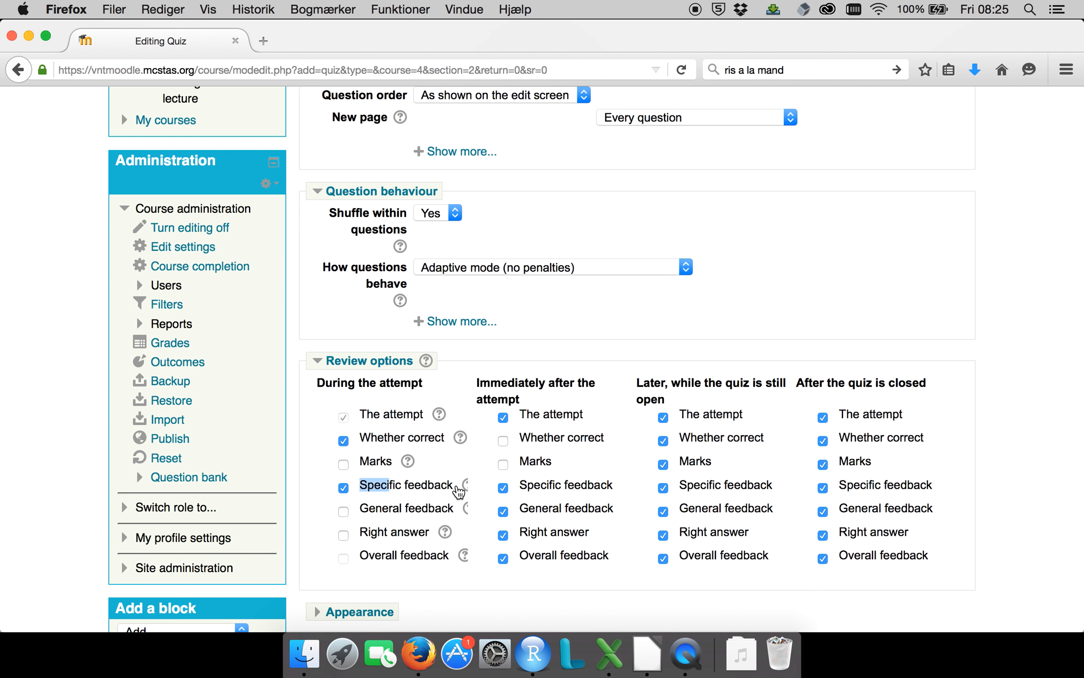
{"action": "left_click", "coordinate": [664, 465]}
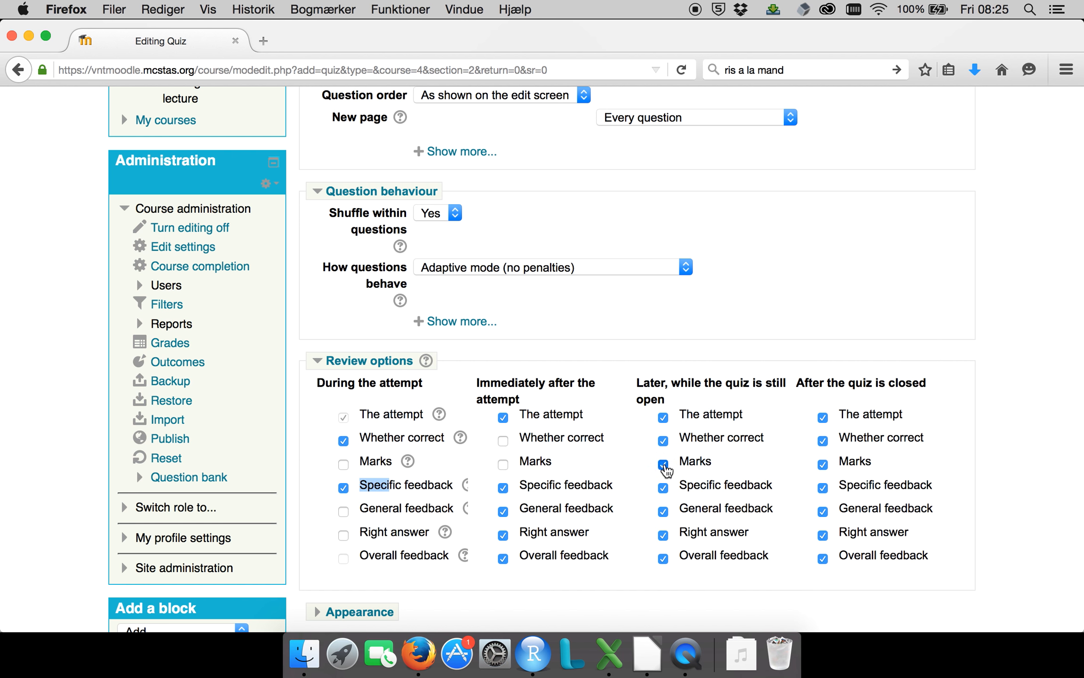
{"action": "left_click", "coordinate": [664, 536]}
Disable The attempt, Marks and Overall feedback in the review options for after the quiz is closed.
{"action": "left_click", "coordinate": [823, 417]}
{"action": "left_click", "coordinate": [824, 468]}
{"action": "left_click", "coordinate": [824, 559]}
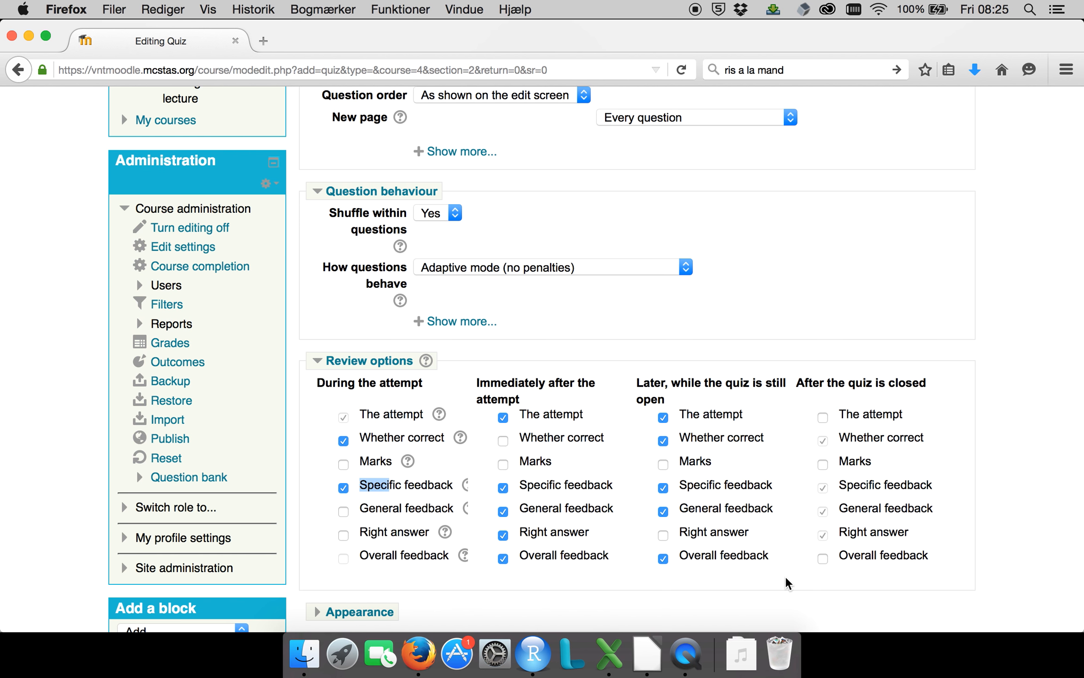
Examine the quiz's Appearance settings and its Extra restrictions on attempts.
{"action": "scroll", "coordinate": [716, 573], "scroll_direction": "down", "scroll_amount": 5}
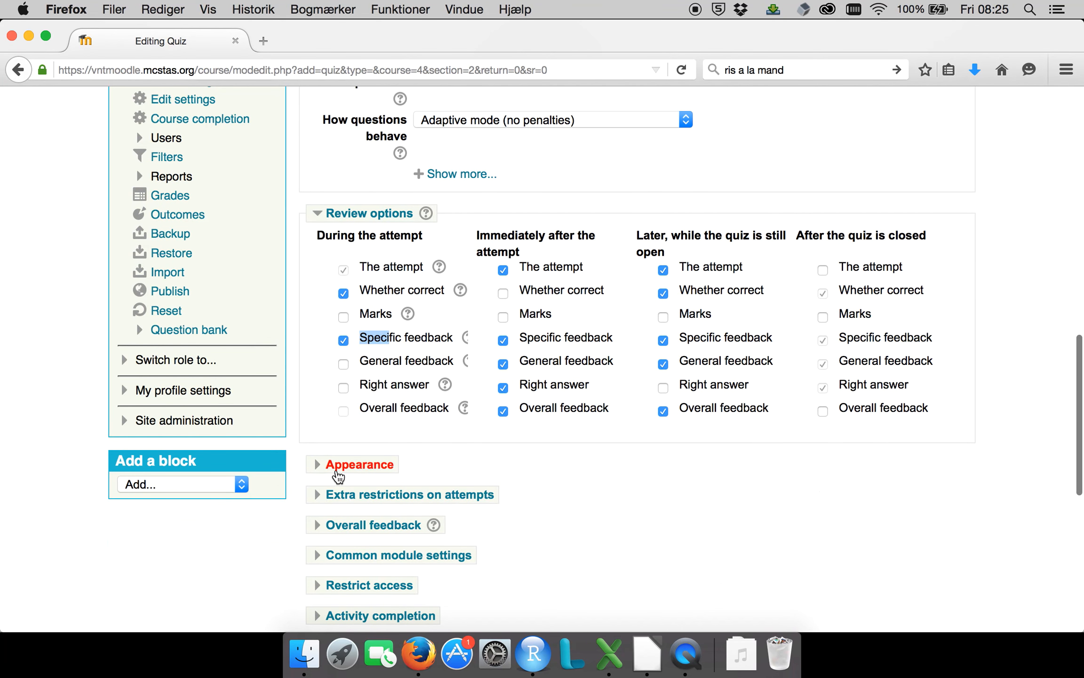
{"action": "left_click", "coordinate": [338, 476]}
{"action": "scroll", "coordinate": [591, 496], "scroll_direction": "down", "scroll_amount": 6}
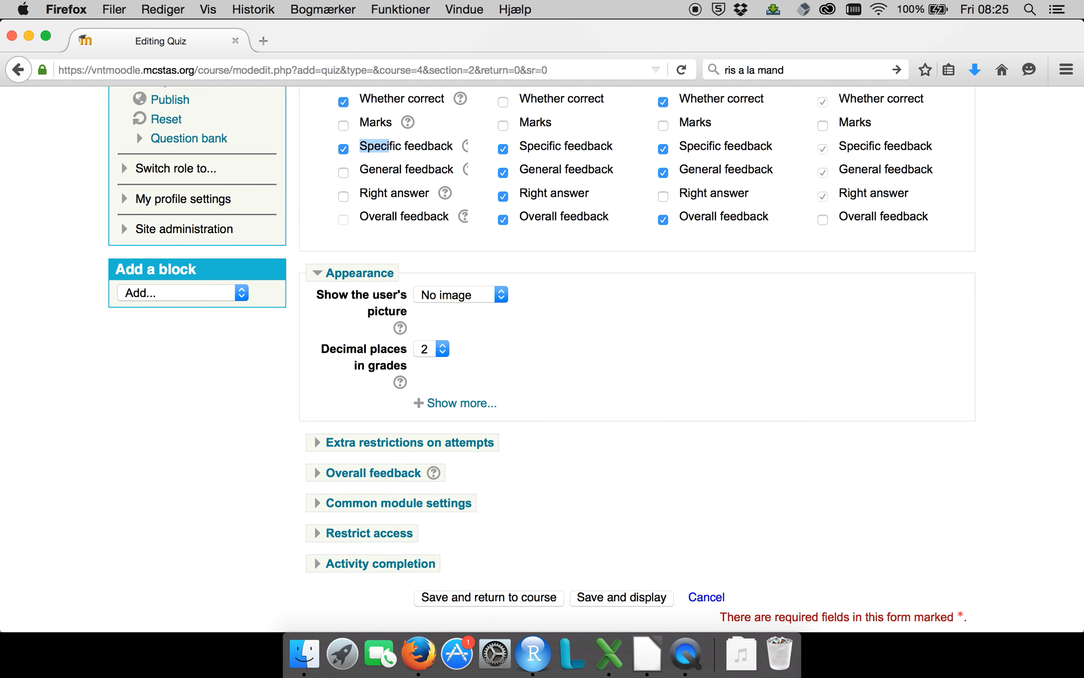
{"action": "left_click", "coordinate": [459, 442]}
{"action": "scroll", "coordinate": [459, 262], "scroll_direction": "down", "scroll_amount": 5}
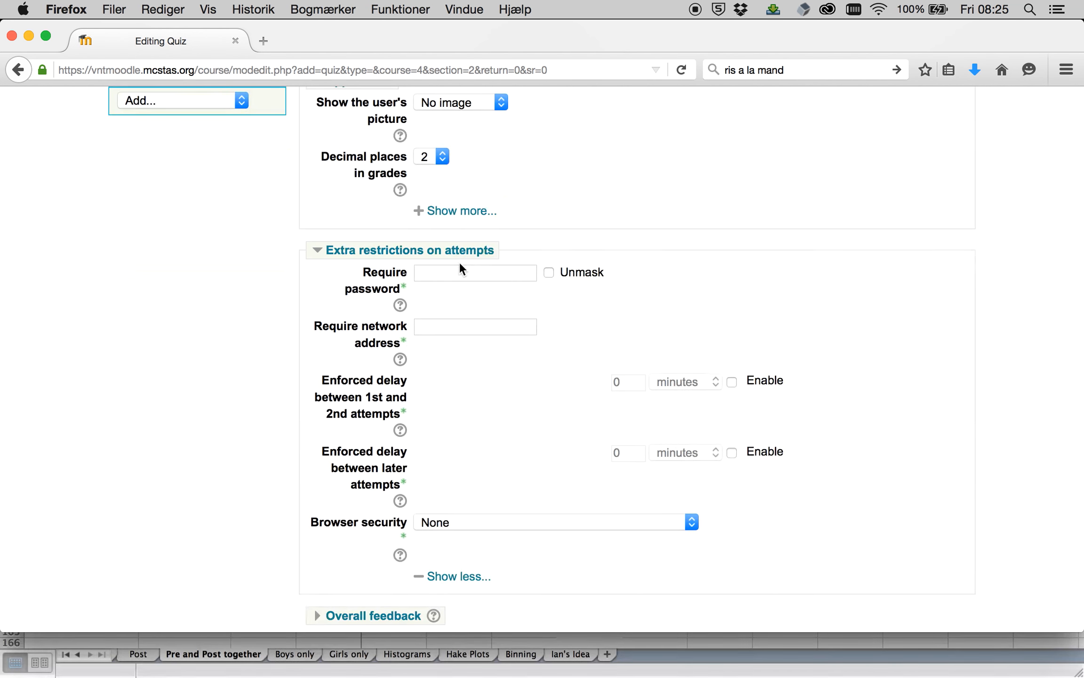
{"action": "left_click", "coordinate": [323, 253]}
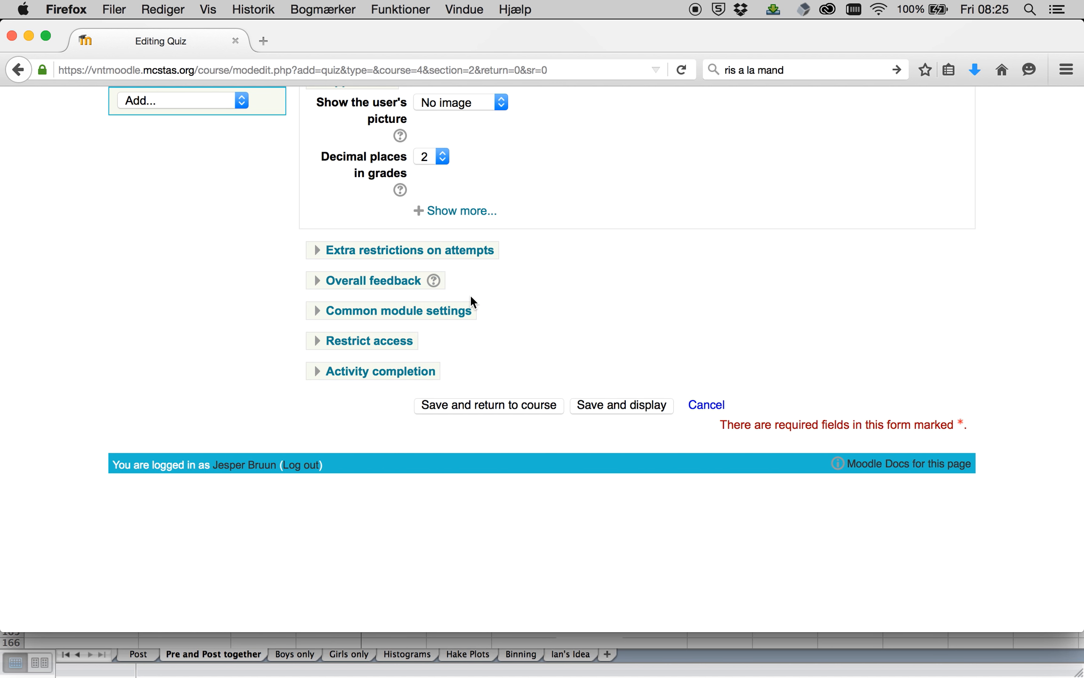
Add a Grade access restriction to the quiz and look at its available grade items without choosing one.
{"action": "left_click", "coordinate": [360, 341]}
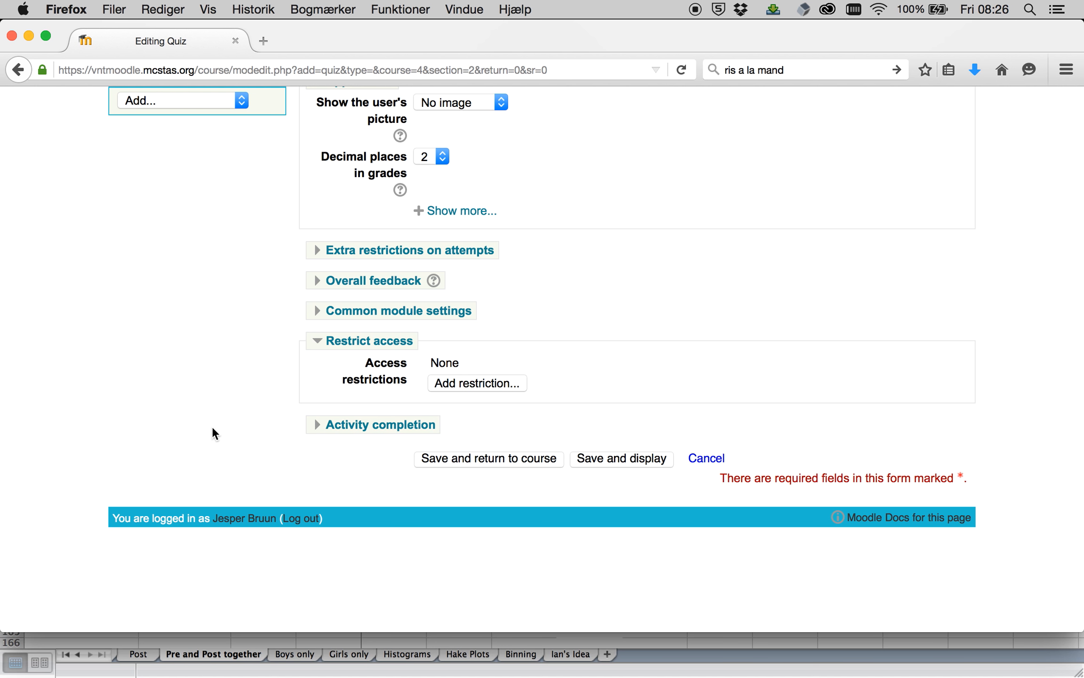
{"action": "left_click", "coordinate": [499, 386]}
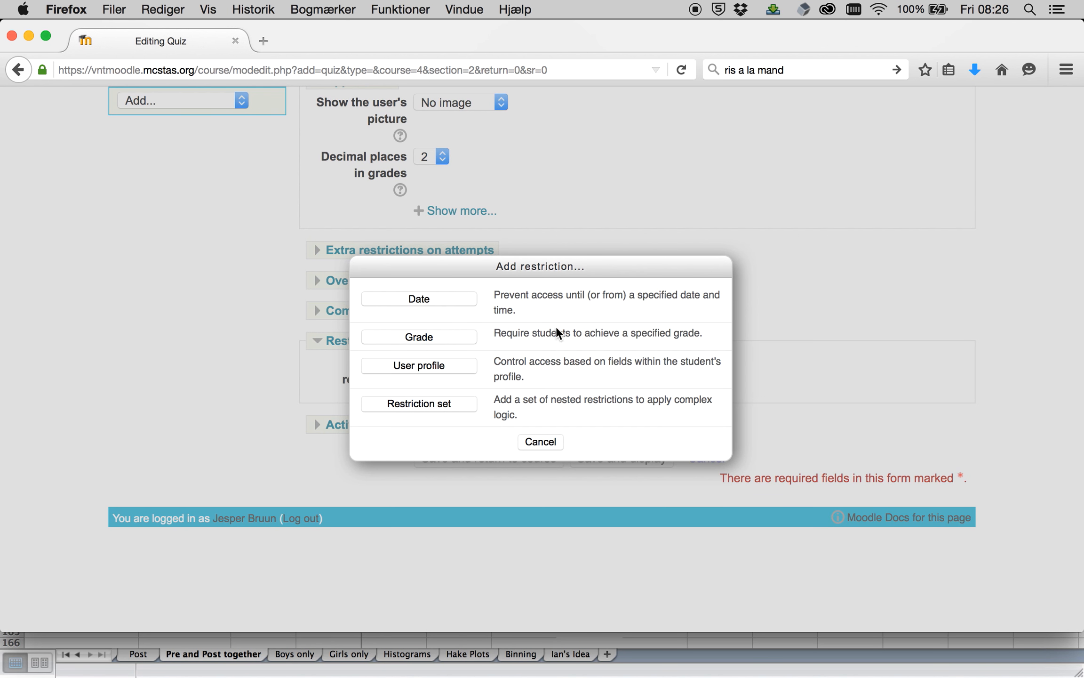
{"action": "left_click", "coordinate": [433, 337]}
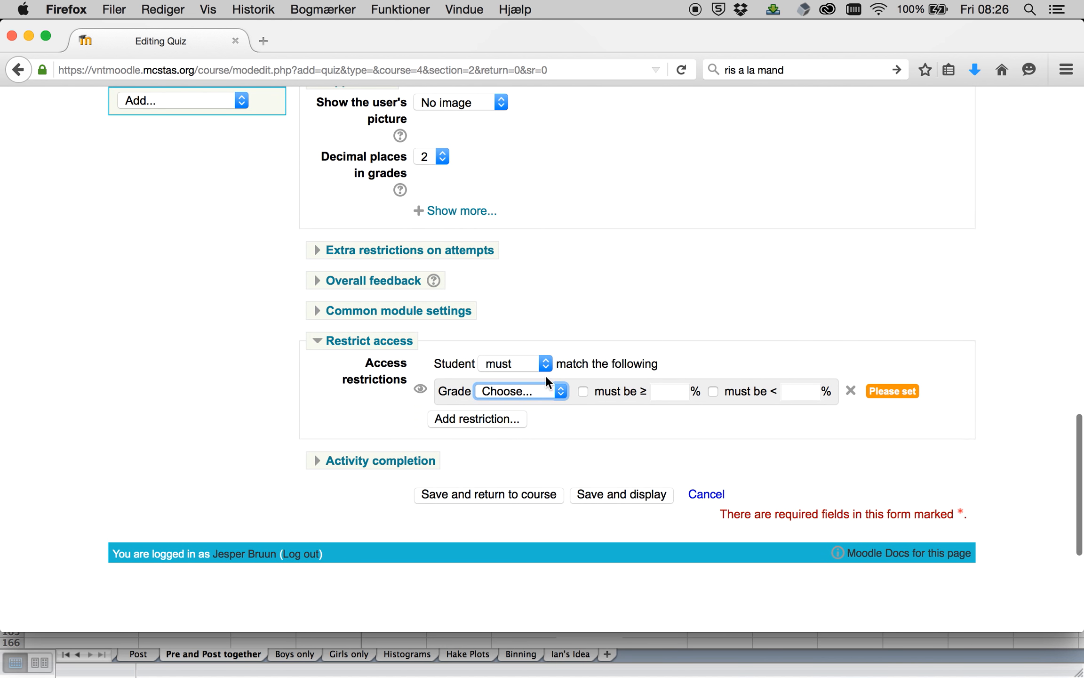
{"action": "left_click", "coordinate": [547, 392]}
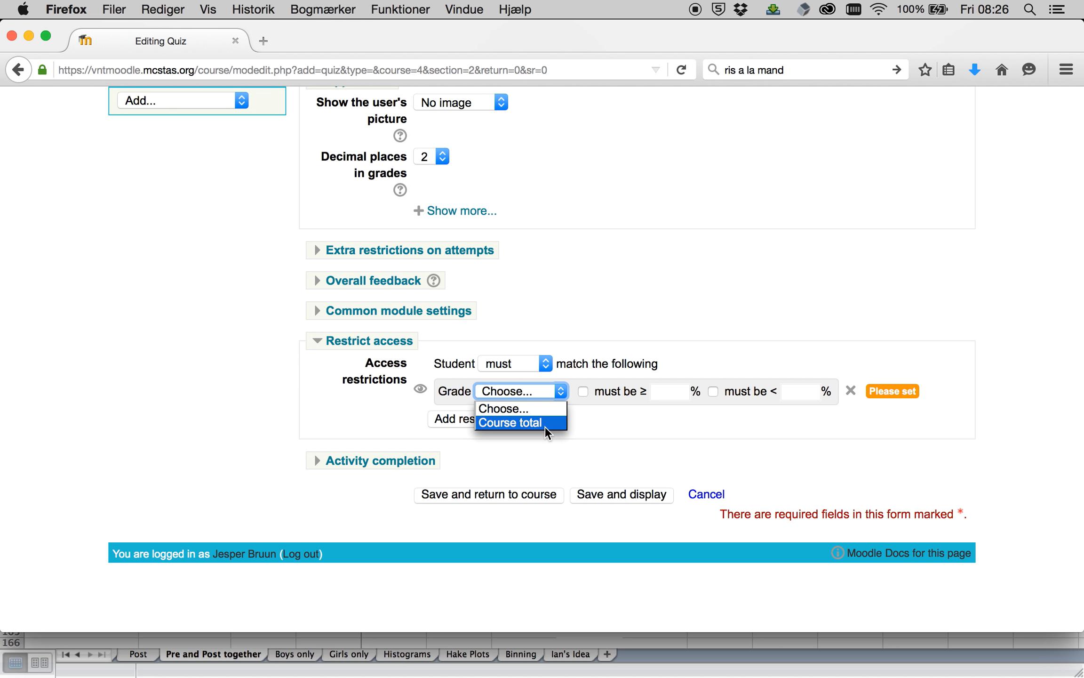
{"action": "left_click", "coordinate": [694, 312]}
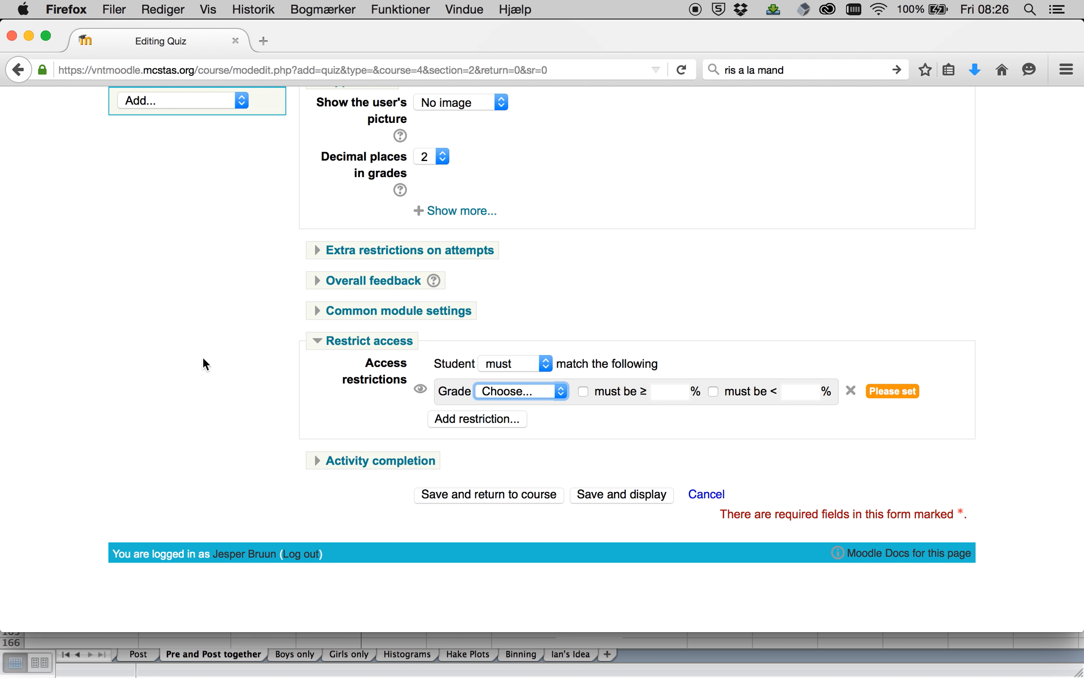
Examine the Activity completion settings and the available completion tracking options.
{"action": "left_click", "coordinate": [364, 461]}
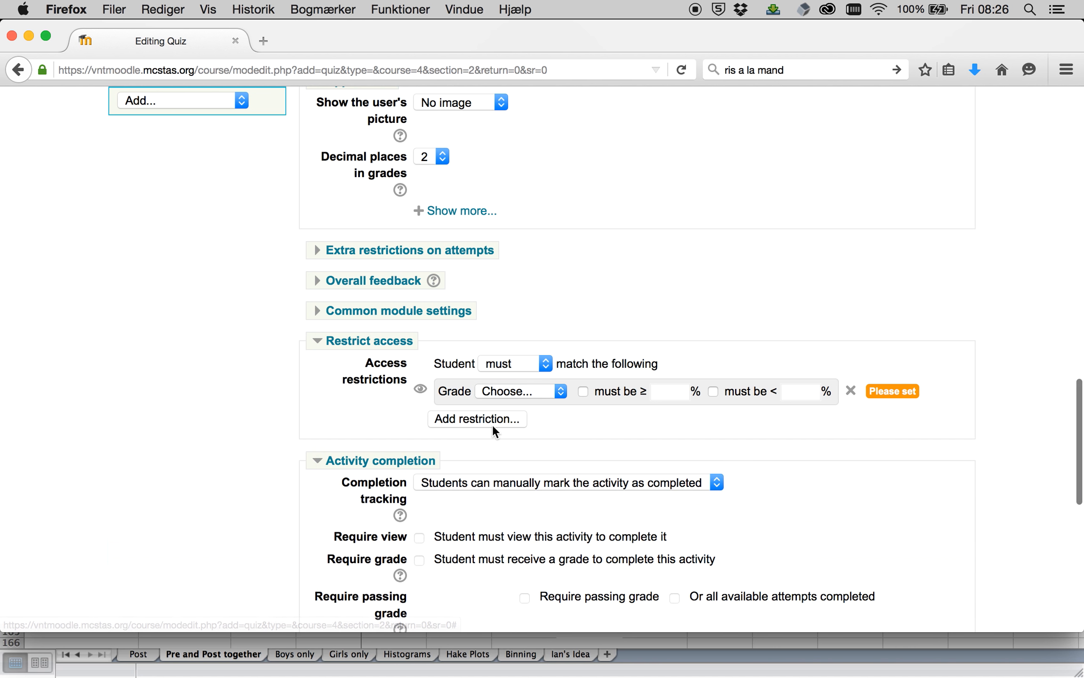
{"action": "scroll", "coordinate": [492, 425], "scroll_direction": "down", "scroll_amount": 3}
{"action": "scroll", "coordinate": [492, 425], "scroll_direction": "down", "scroll_amount": 3}
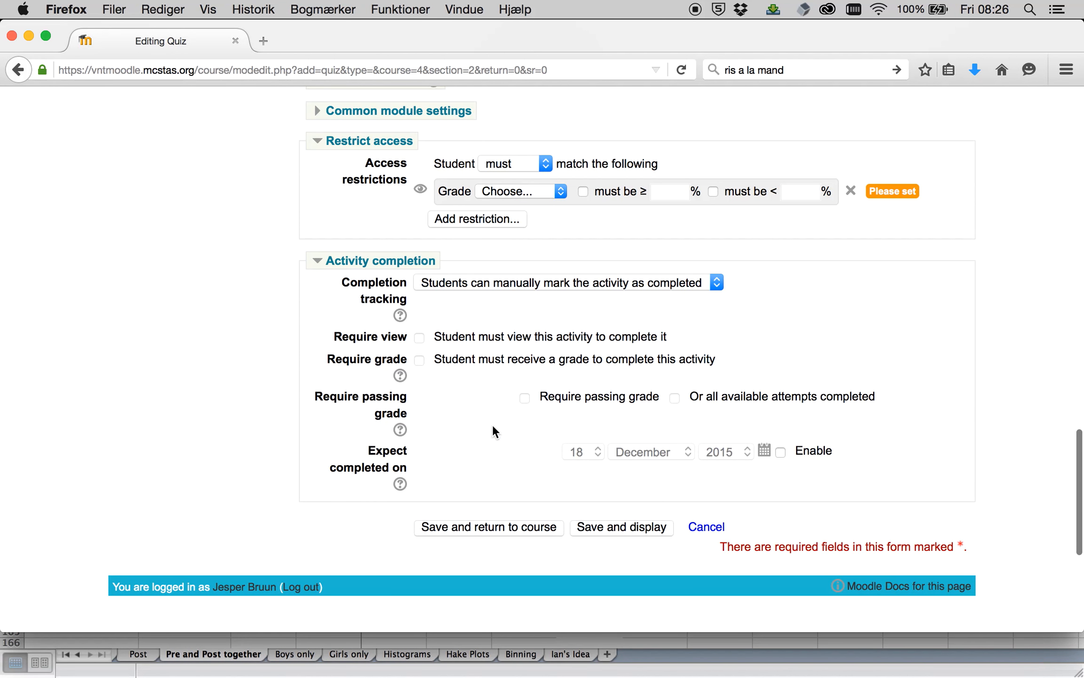
{"action": "left_click", "coordinate": [461, 284]}
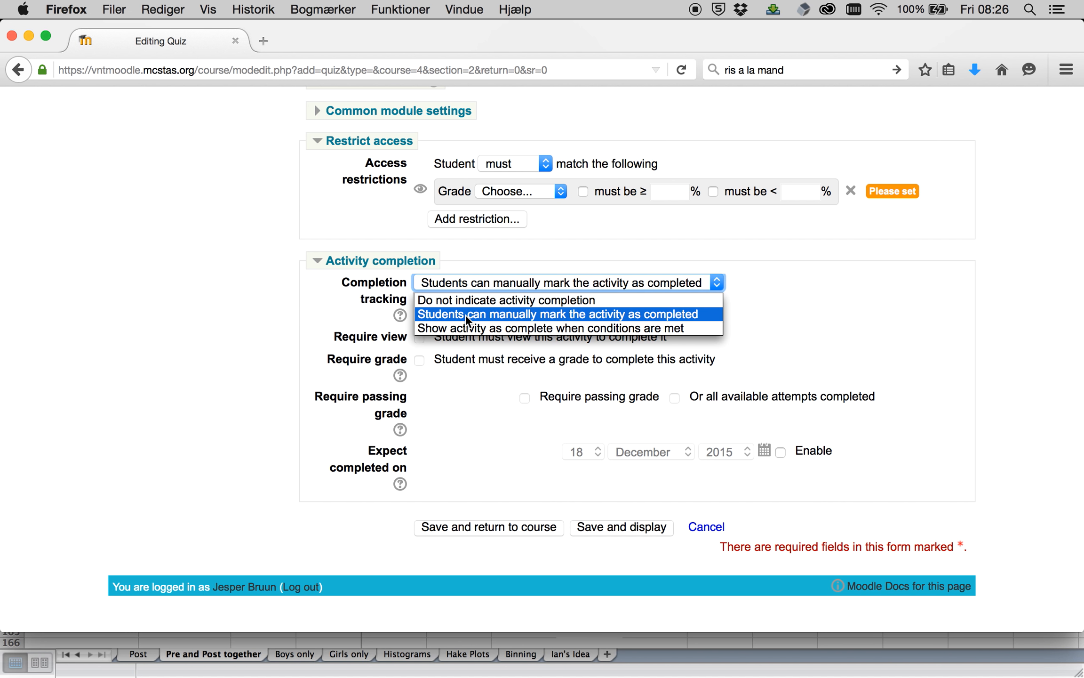
{"action": "left_click", "coordinate": [522, 389]}
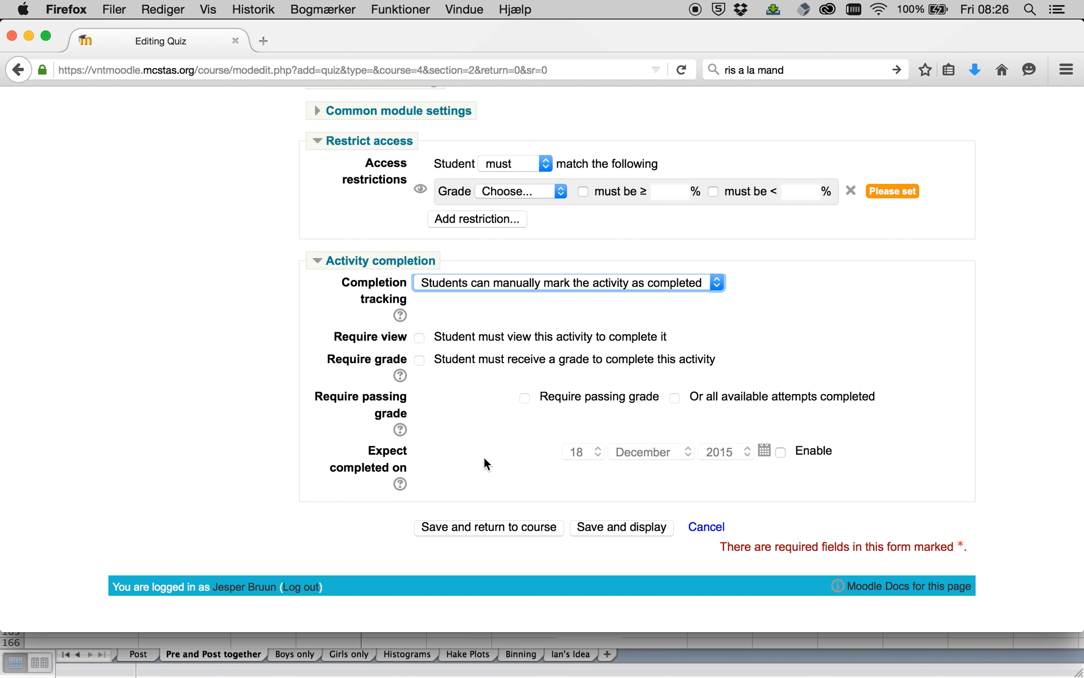
{"action": "scroll", "coordinate": [501, 409], "scroll_direction": "up", "scroll_amount": 3}
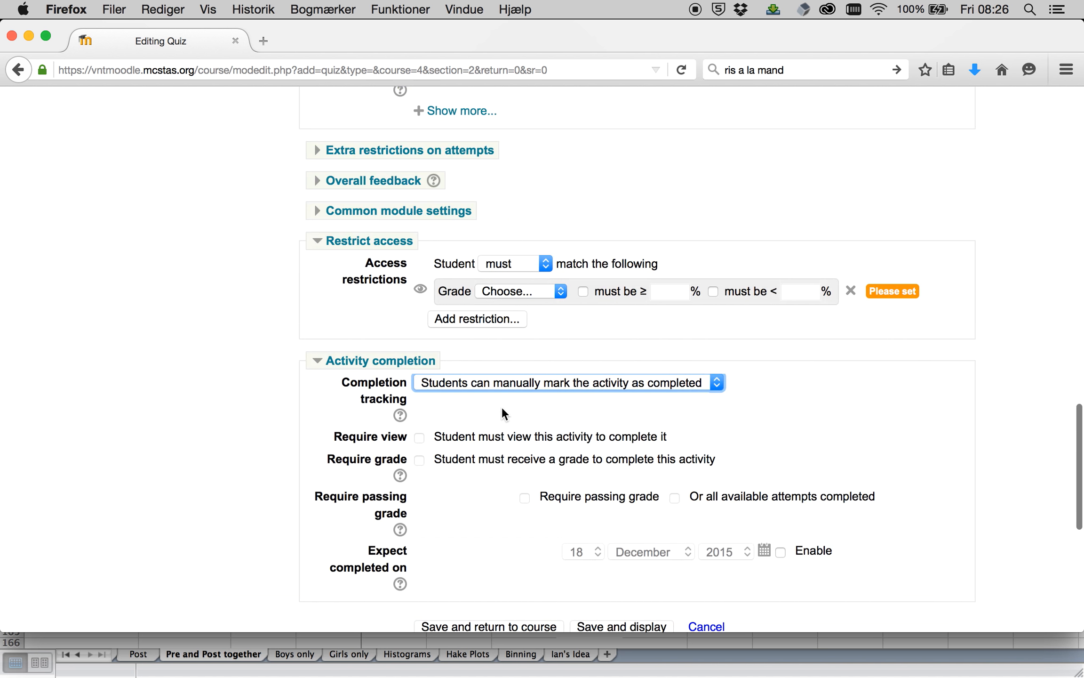
{"action": "scroll", "coordinate": [690, 372], "scroll_direction": "down", "scroll_amount": 5}
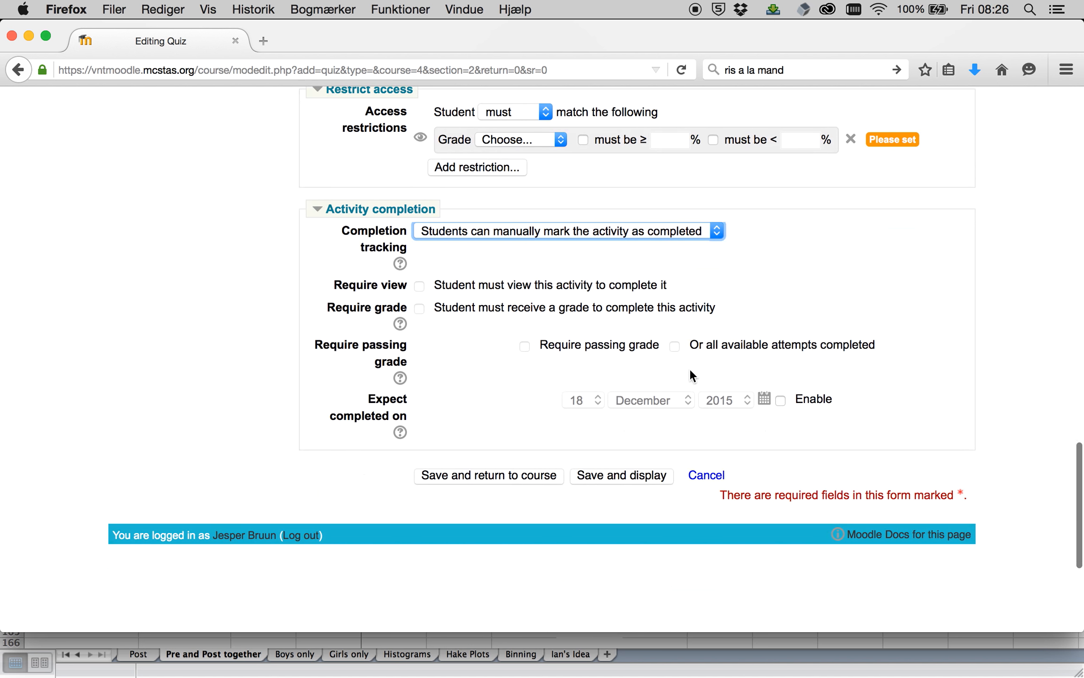
Save the new quiz, display it and review its description page.
{"action": "left_click", "coordinate": [639, 476]}
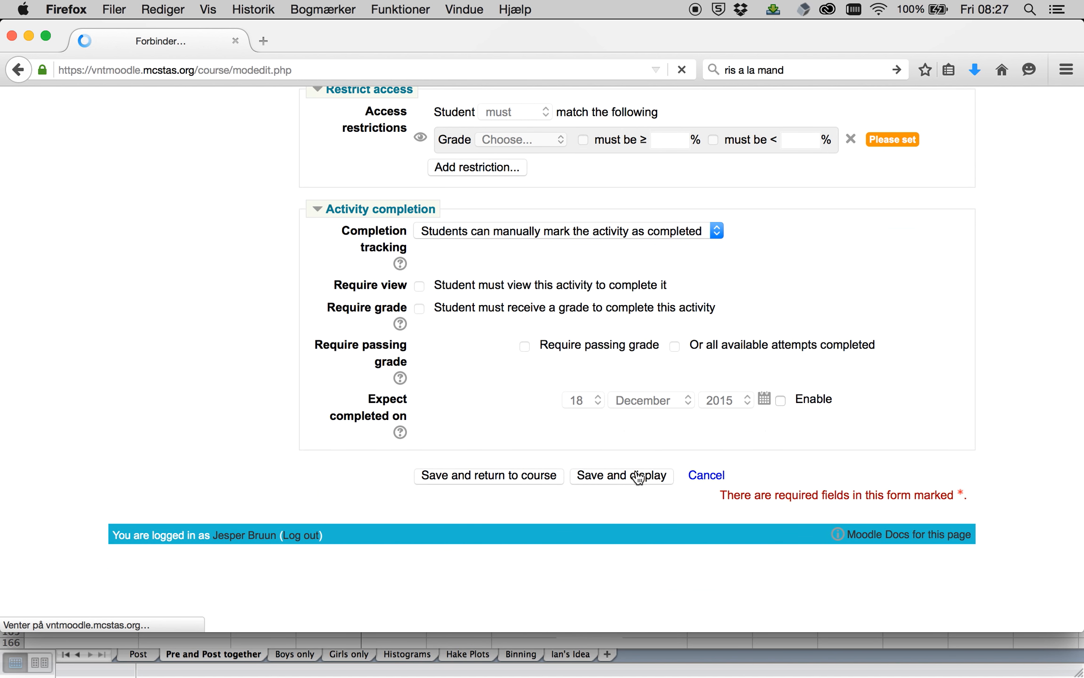
{"action": "scroll", "coordinate": [632, 426], "scroll_direction": "down", "scroll_amount": 10}
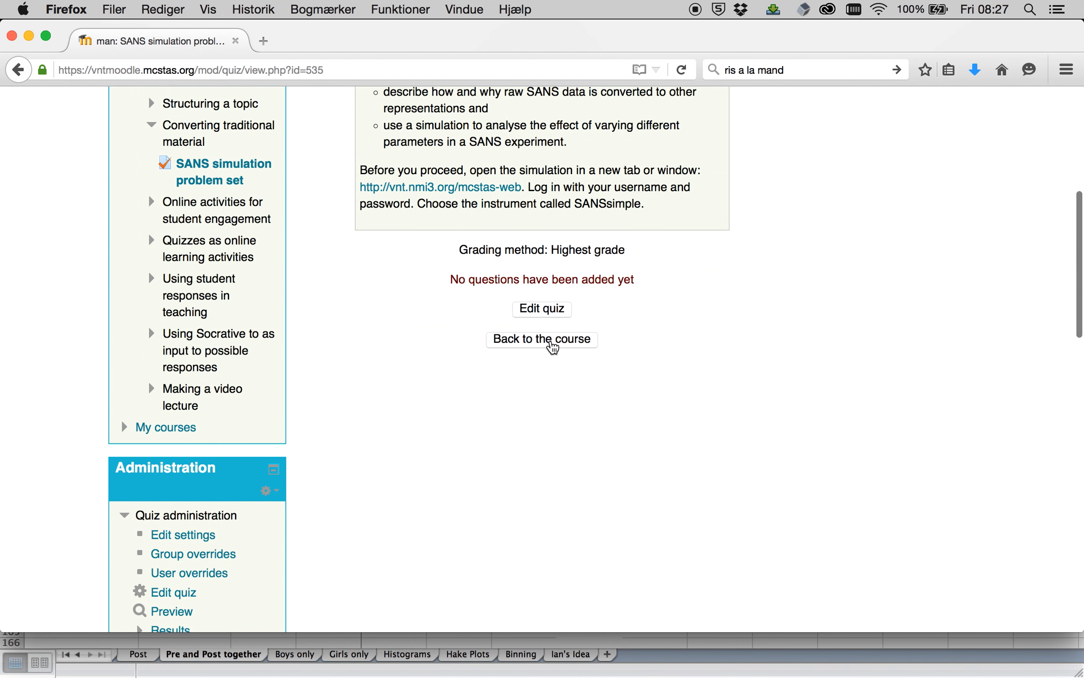
{"action": "scroll", "coordinate": [660, 332], "scroll_direction": "up", "scroll_amount": 10}
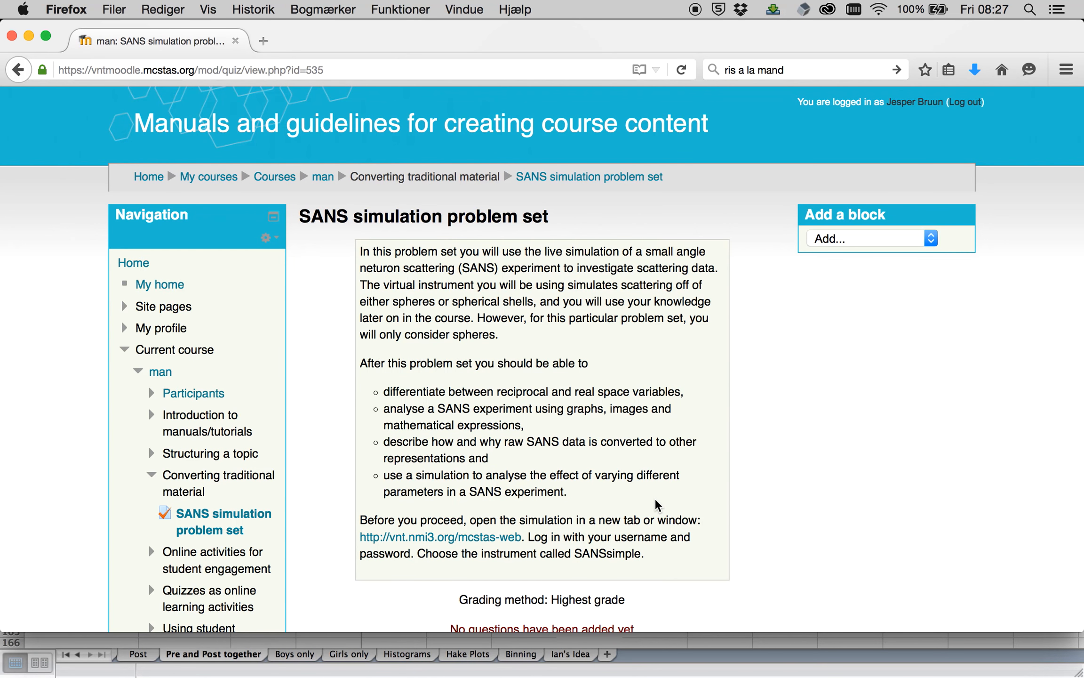
{"action": "scroll", "coordinate": [655, 499], "scroll_direction": "down", "scroll_amount": 5}
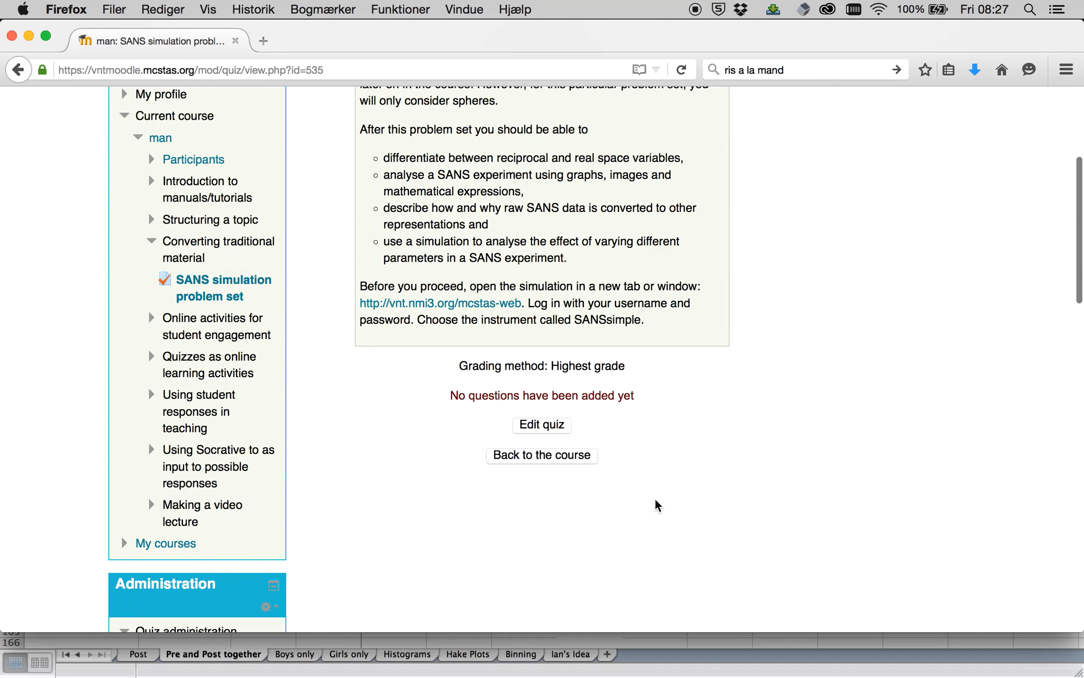